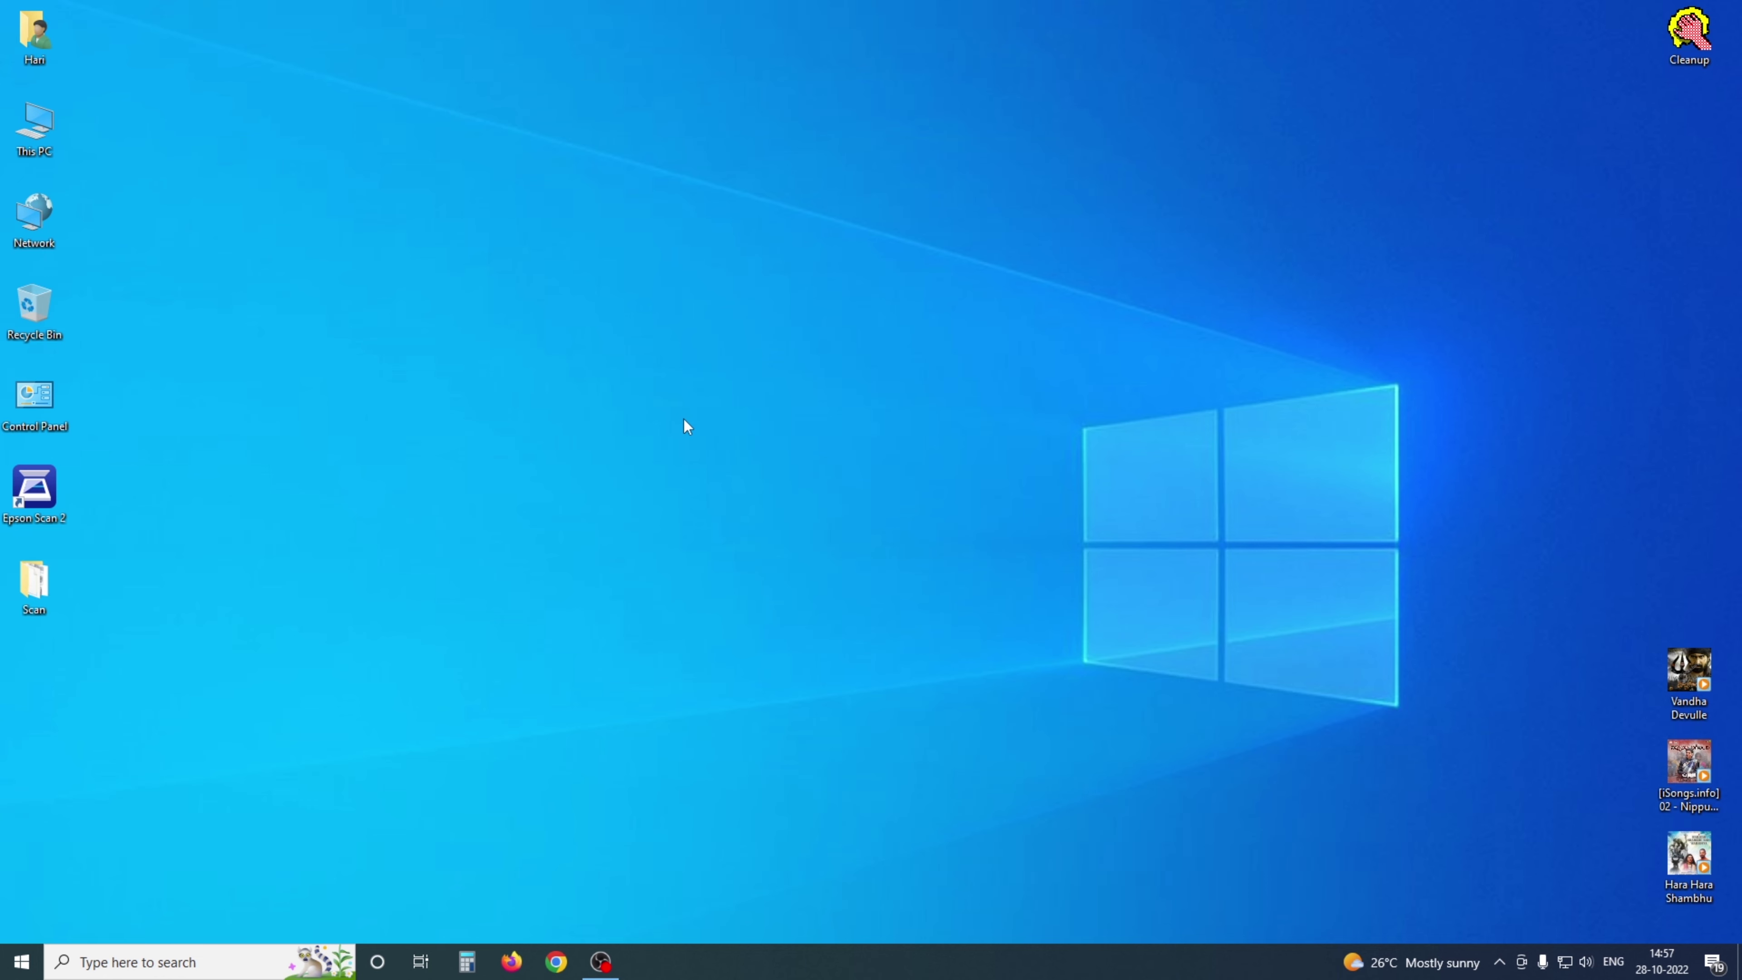
Open WhatsApp Web in Chrome and view the photo of the open laptop in the IMAM MOBILE WORLD group chat.
left_click(556, 961)
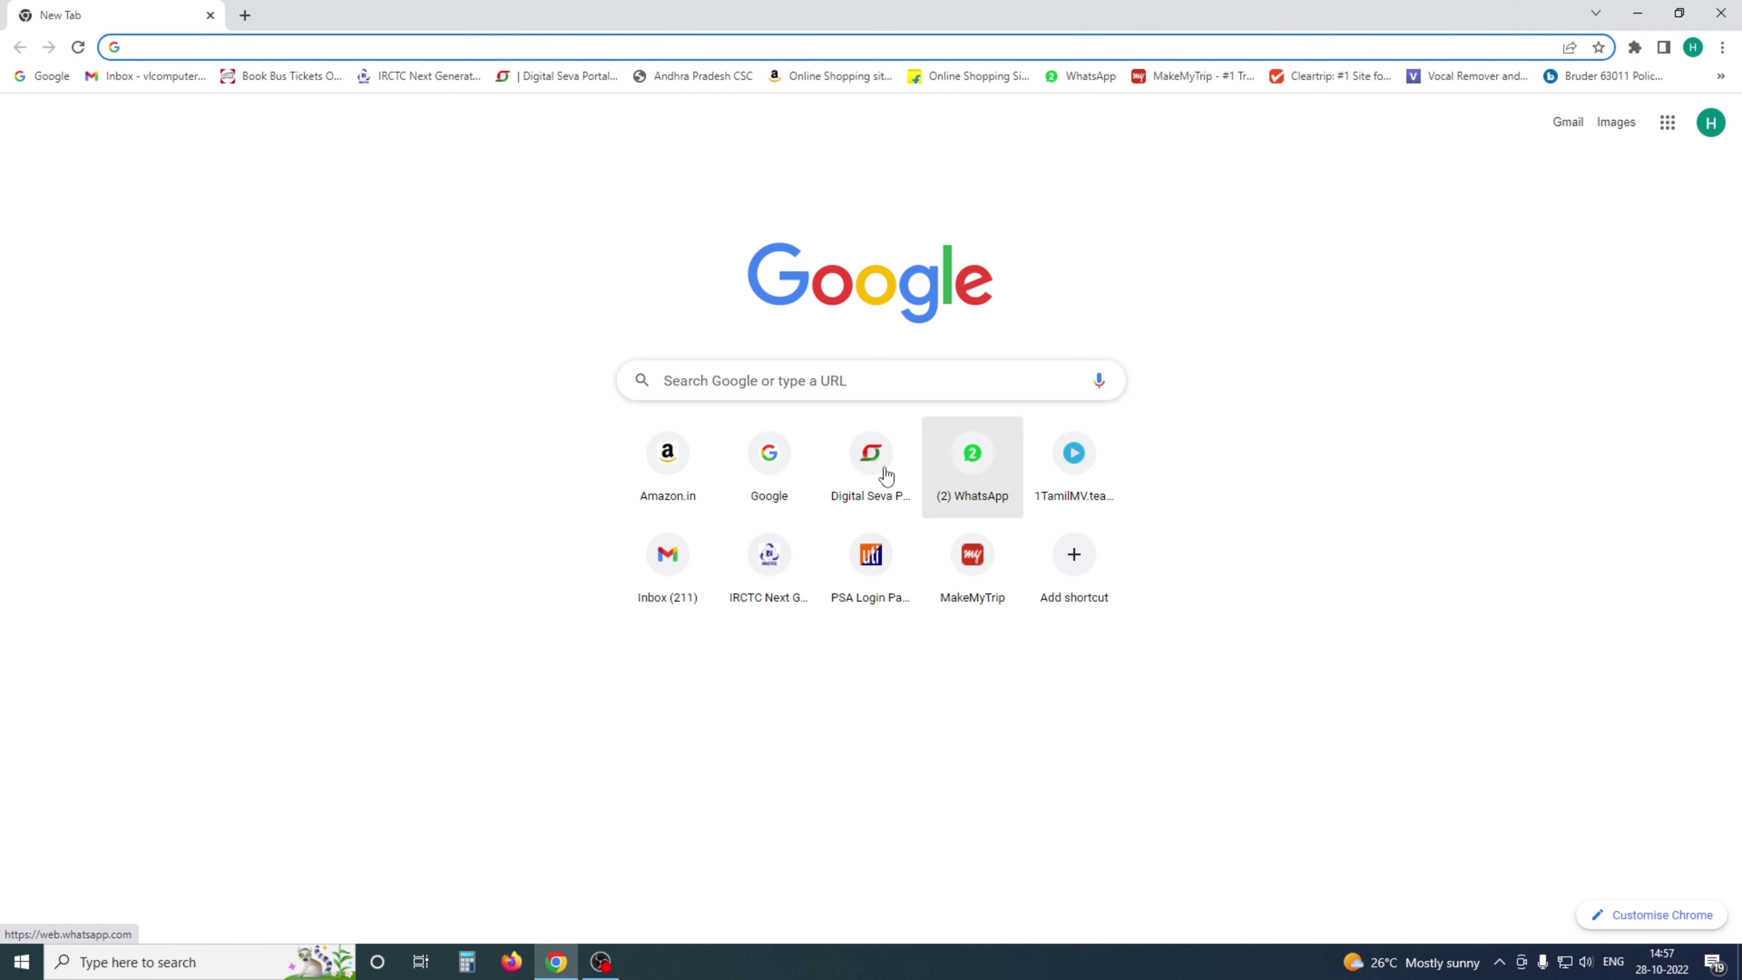
left_click(1092, 75)
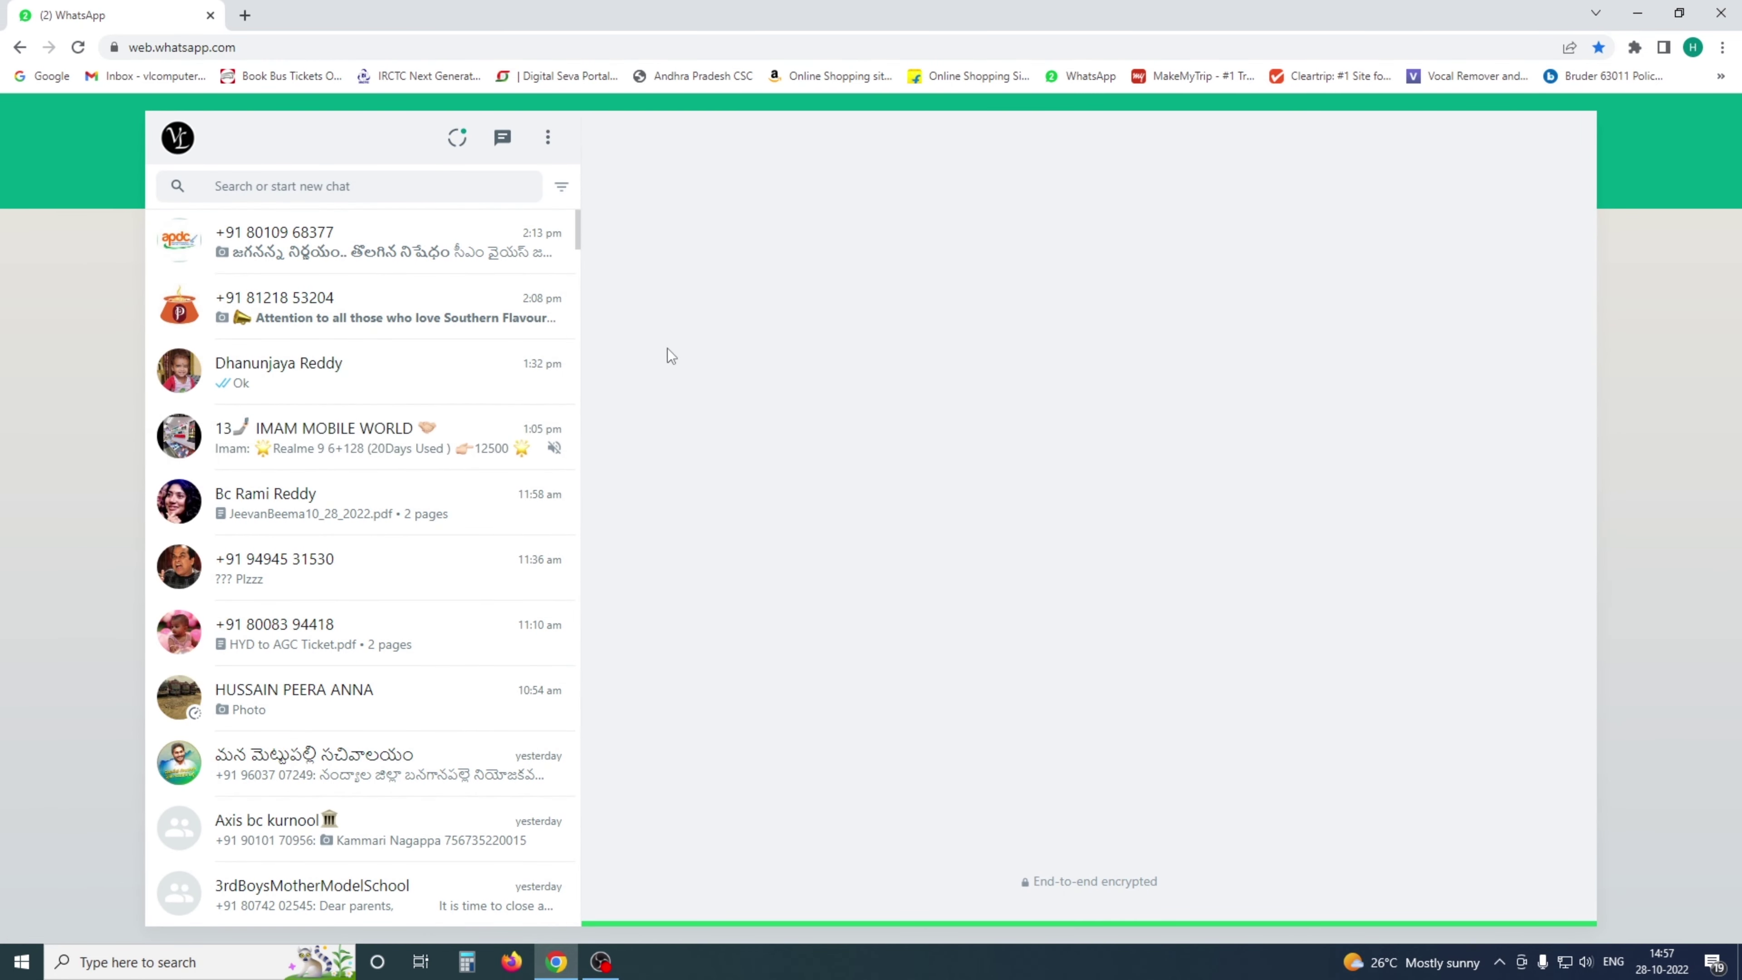
left_click(363, 435)
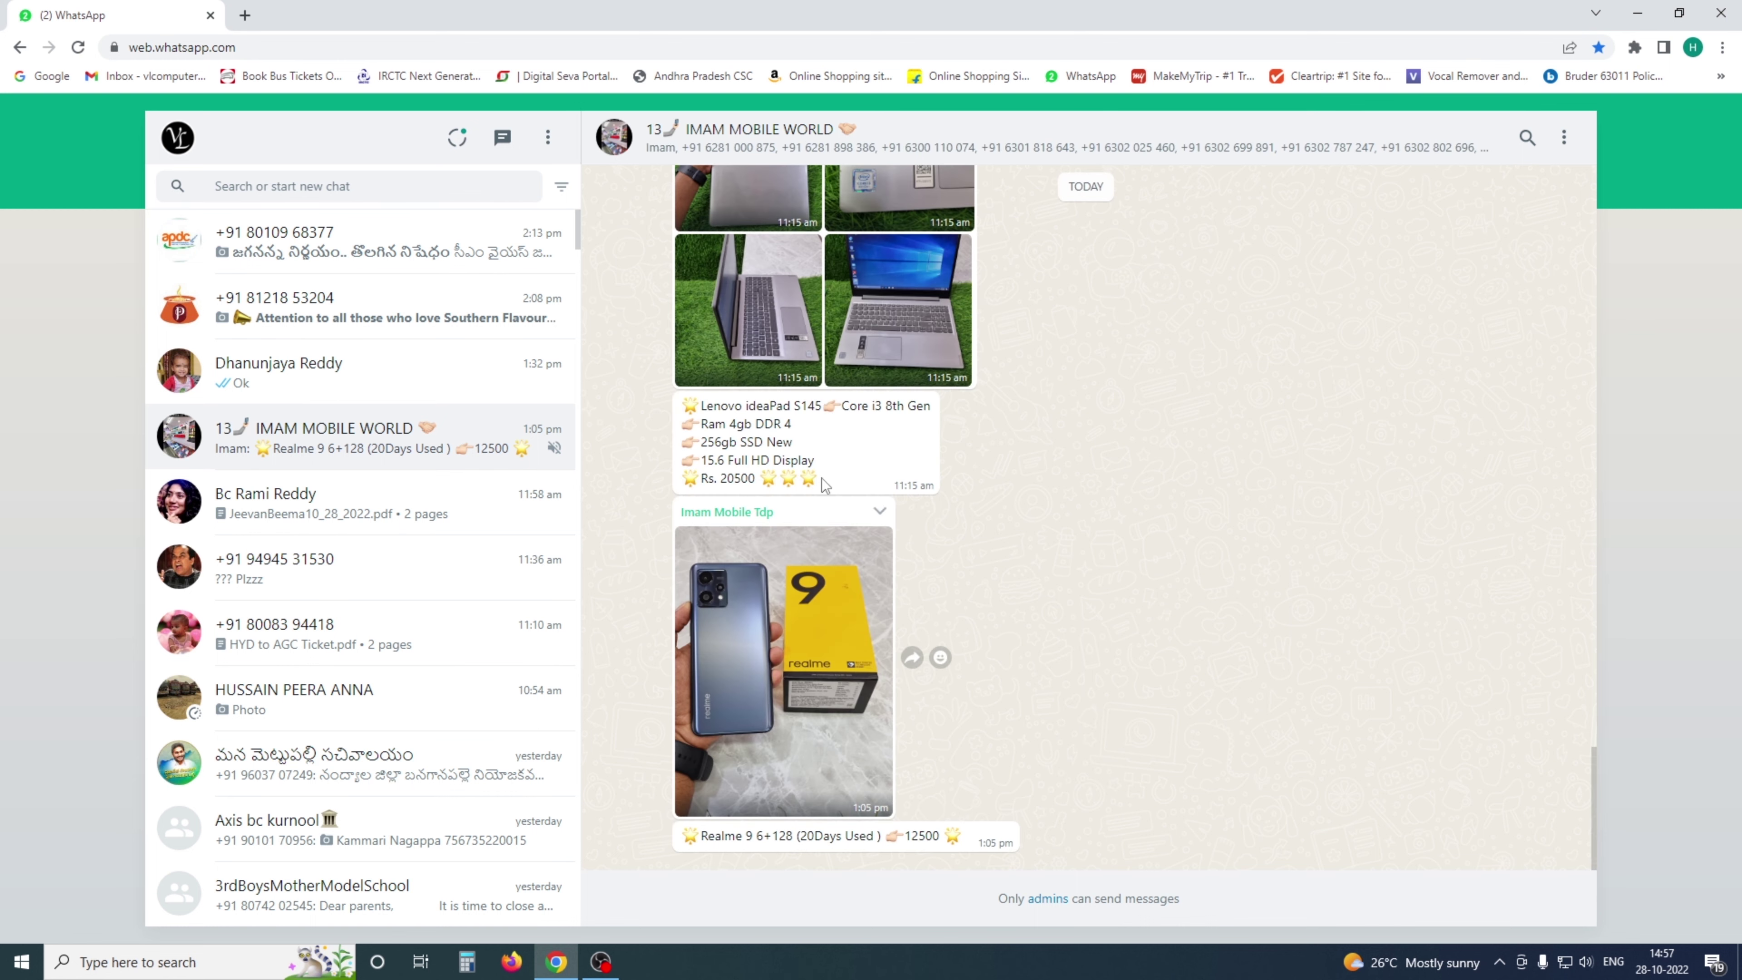
left_click(888, 302)
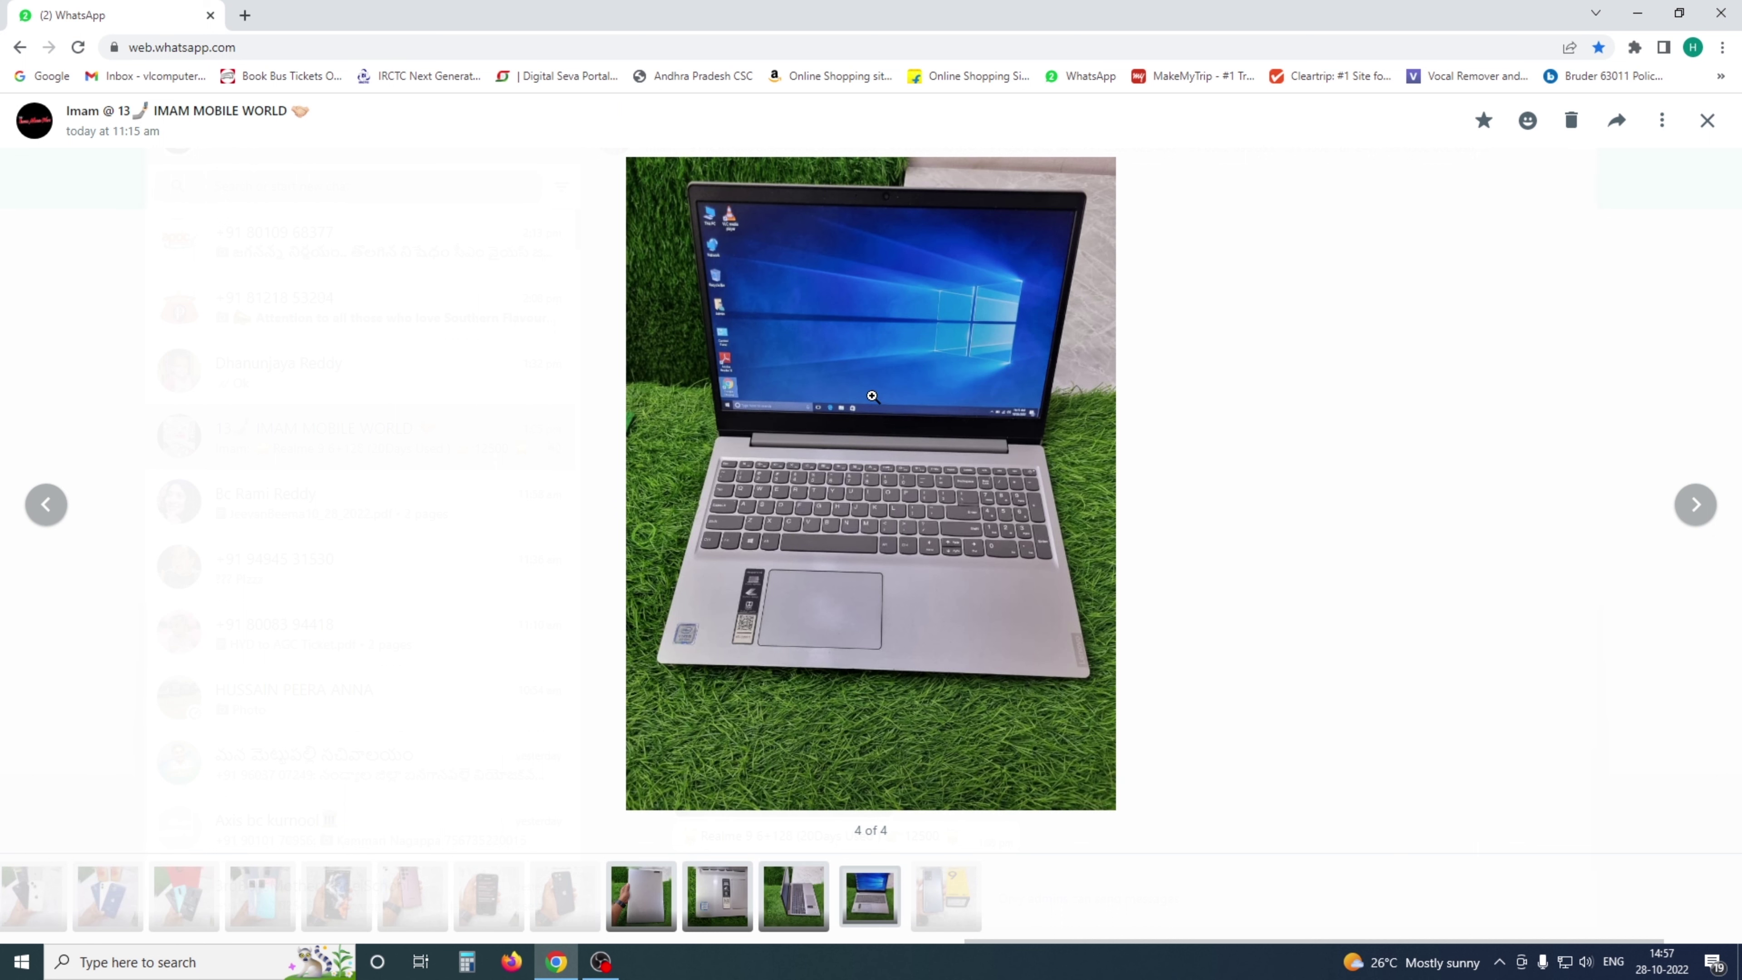
Save the laptop photo to the Desktop under the file name Compuetr.
right_click(844, 341)
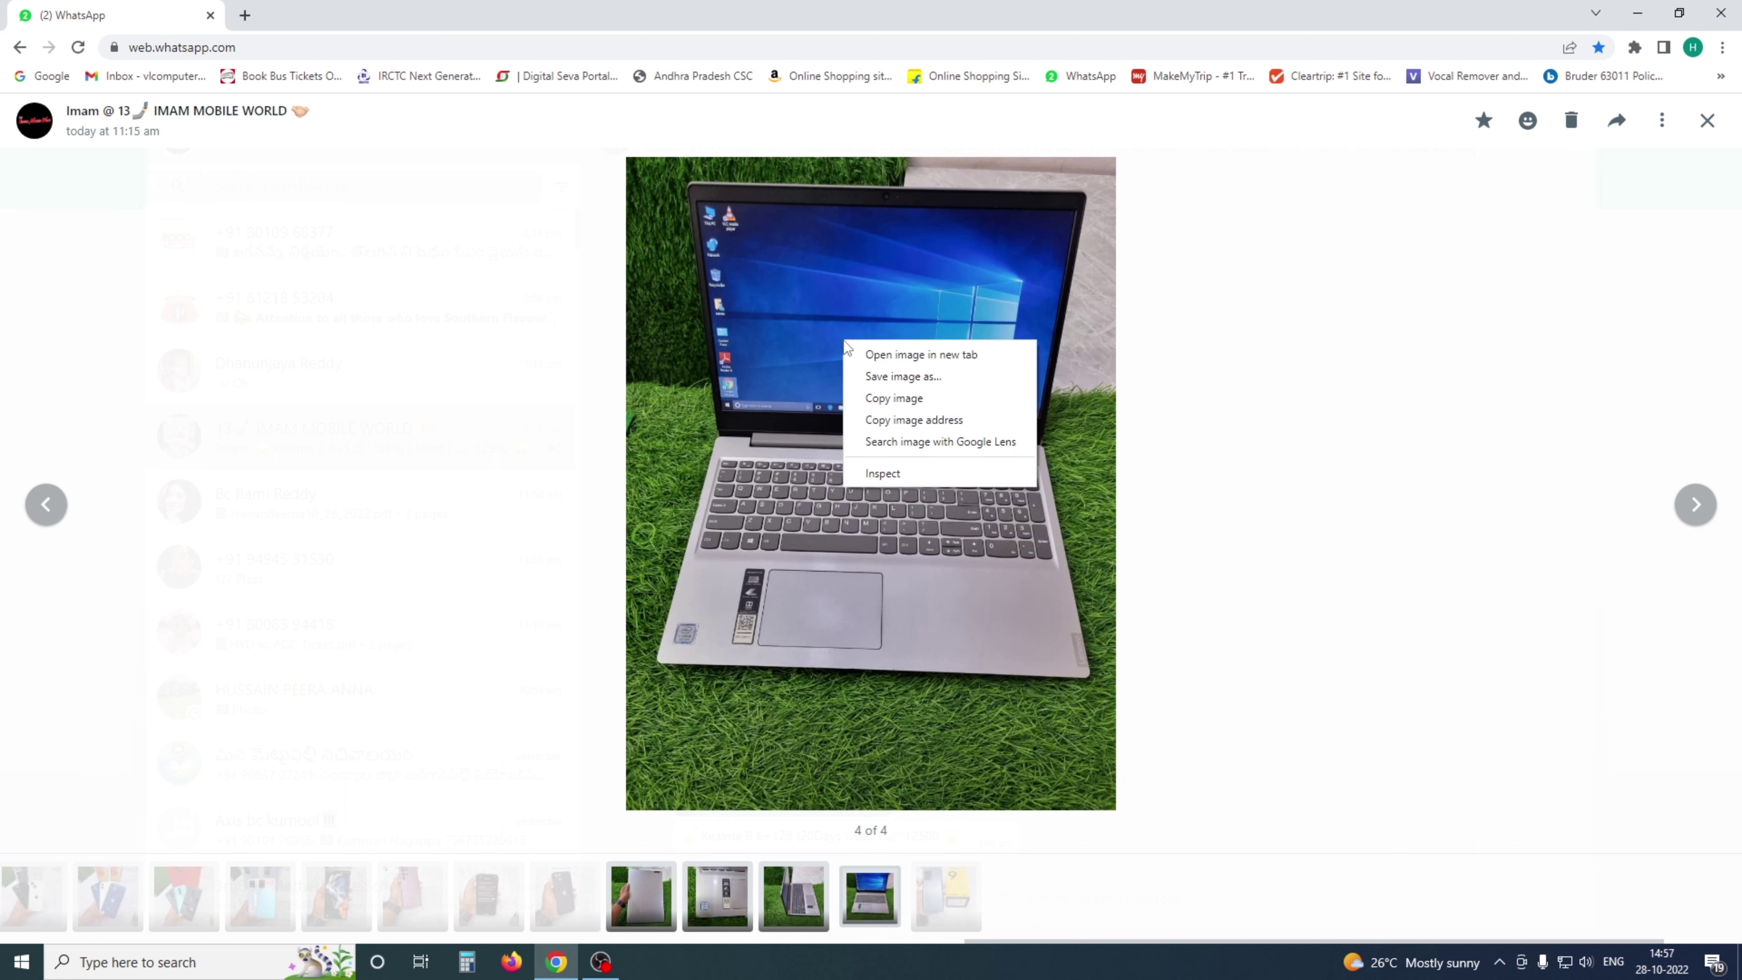
left_click(885, 382)
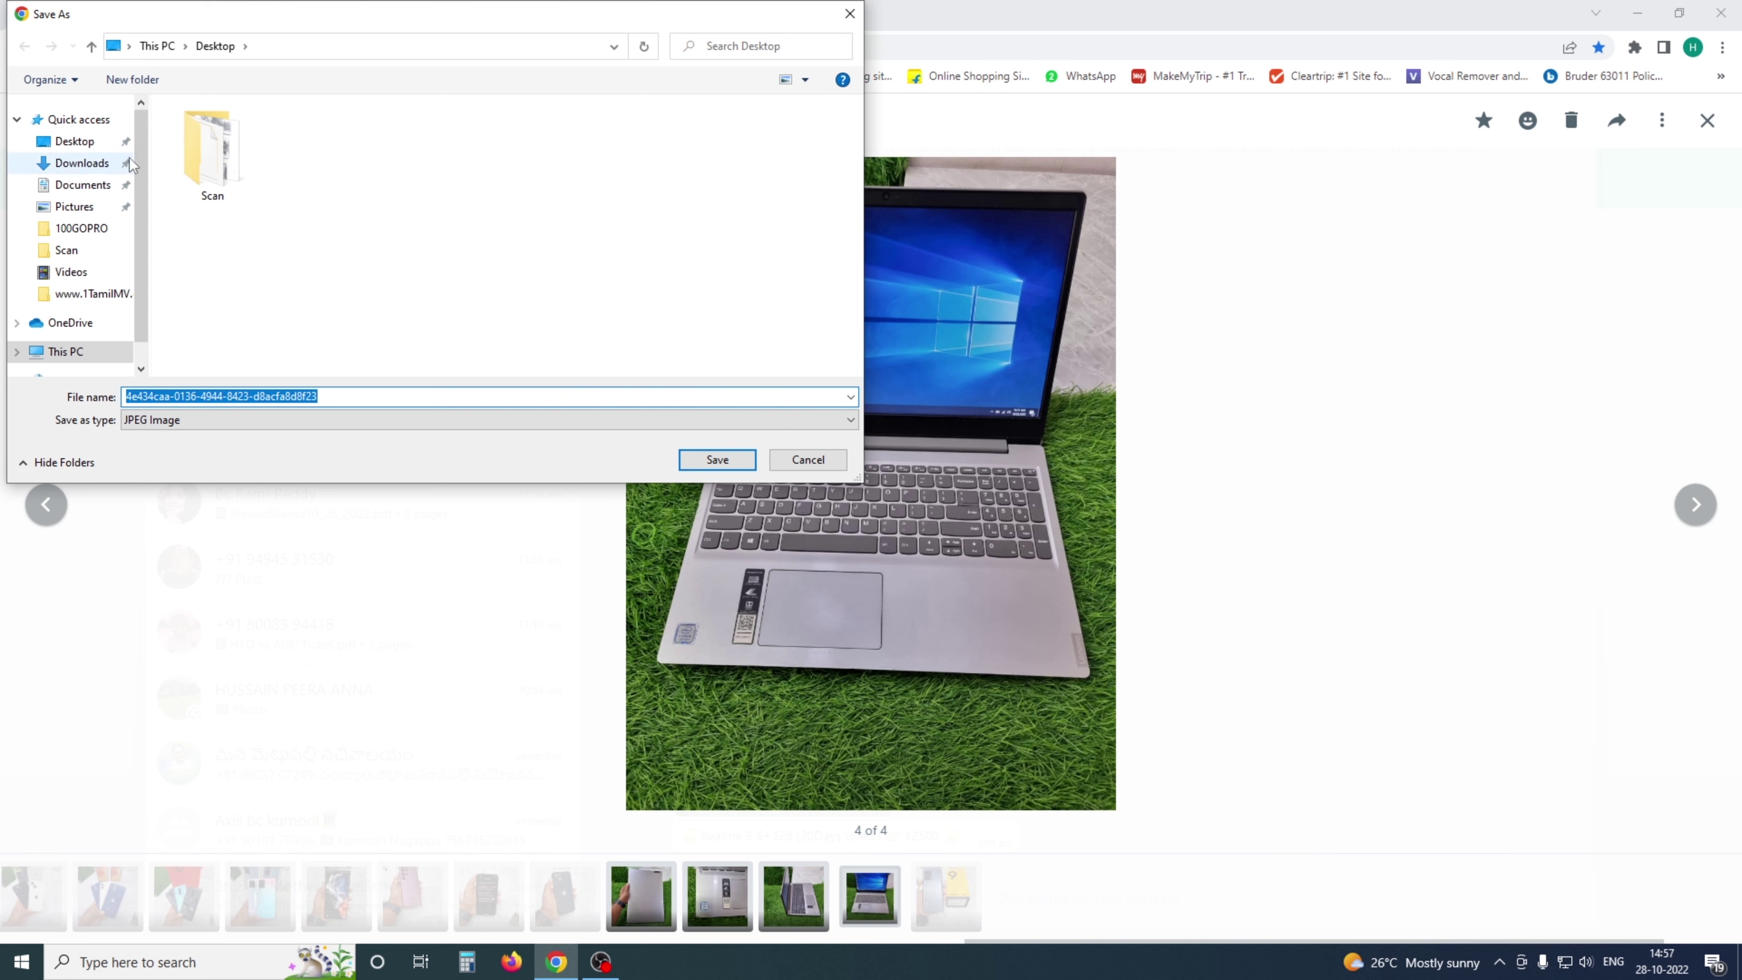
left_click(76, 144)
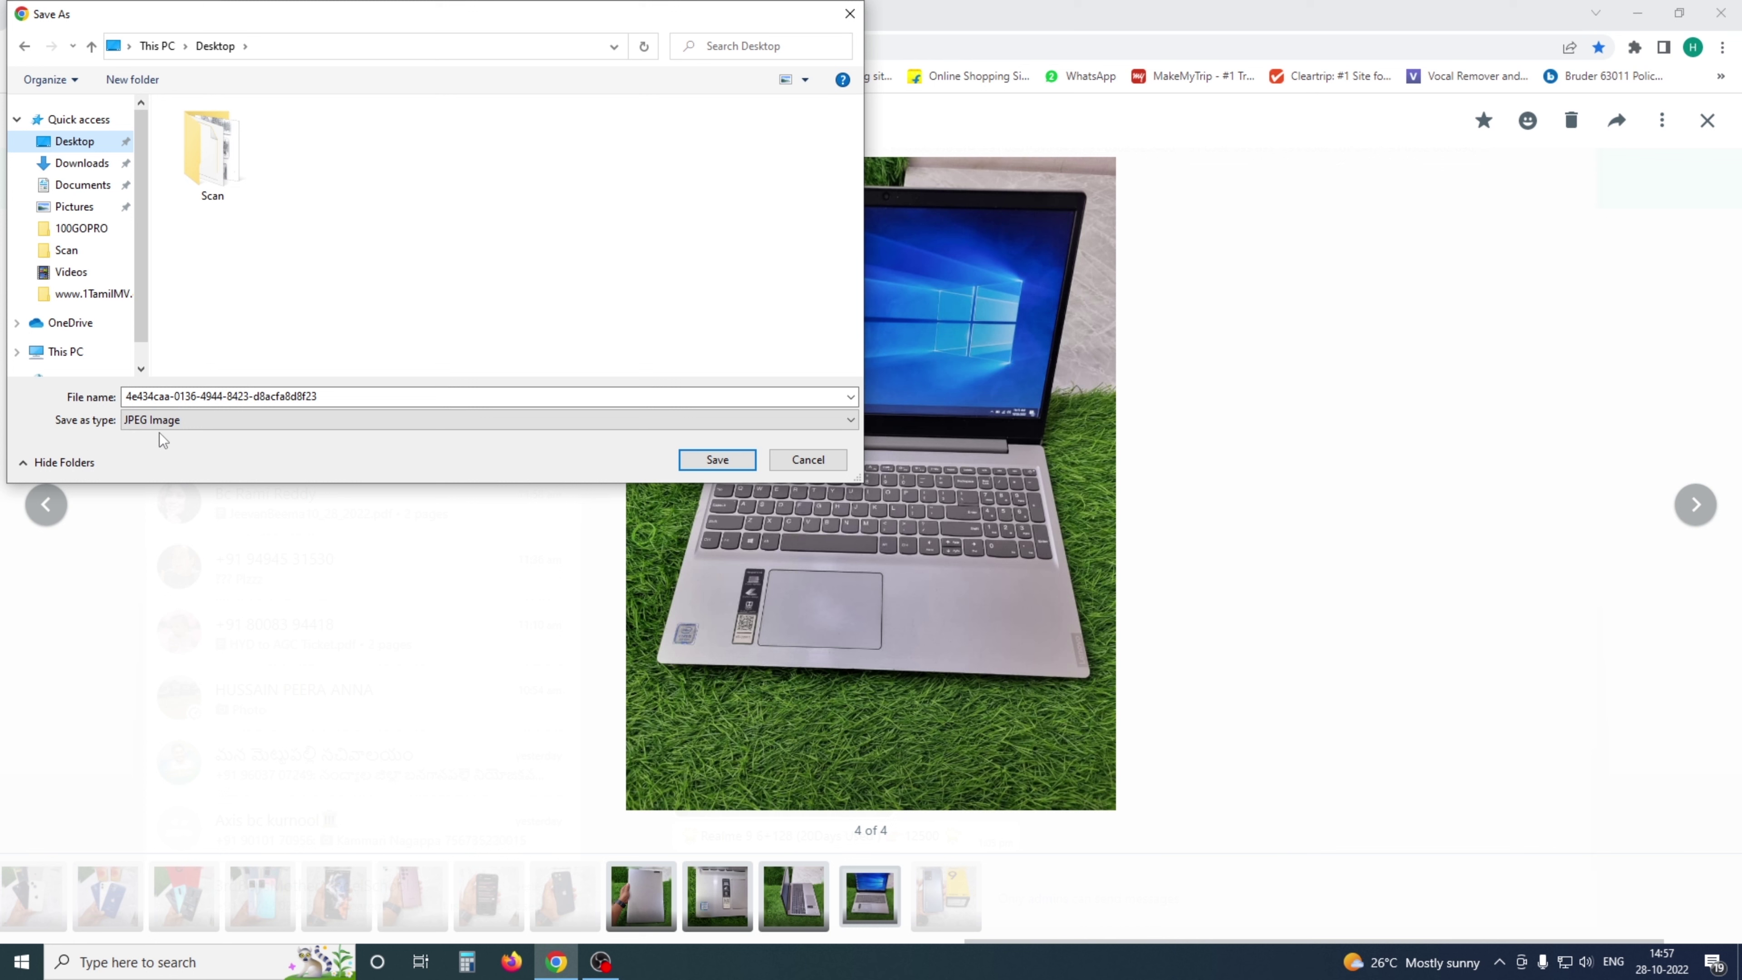
double_click(336, 397)
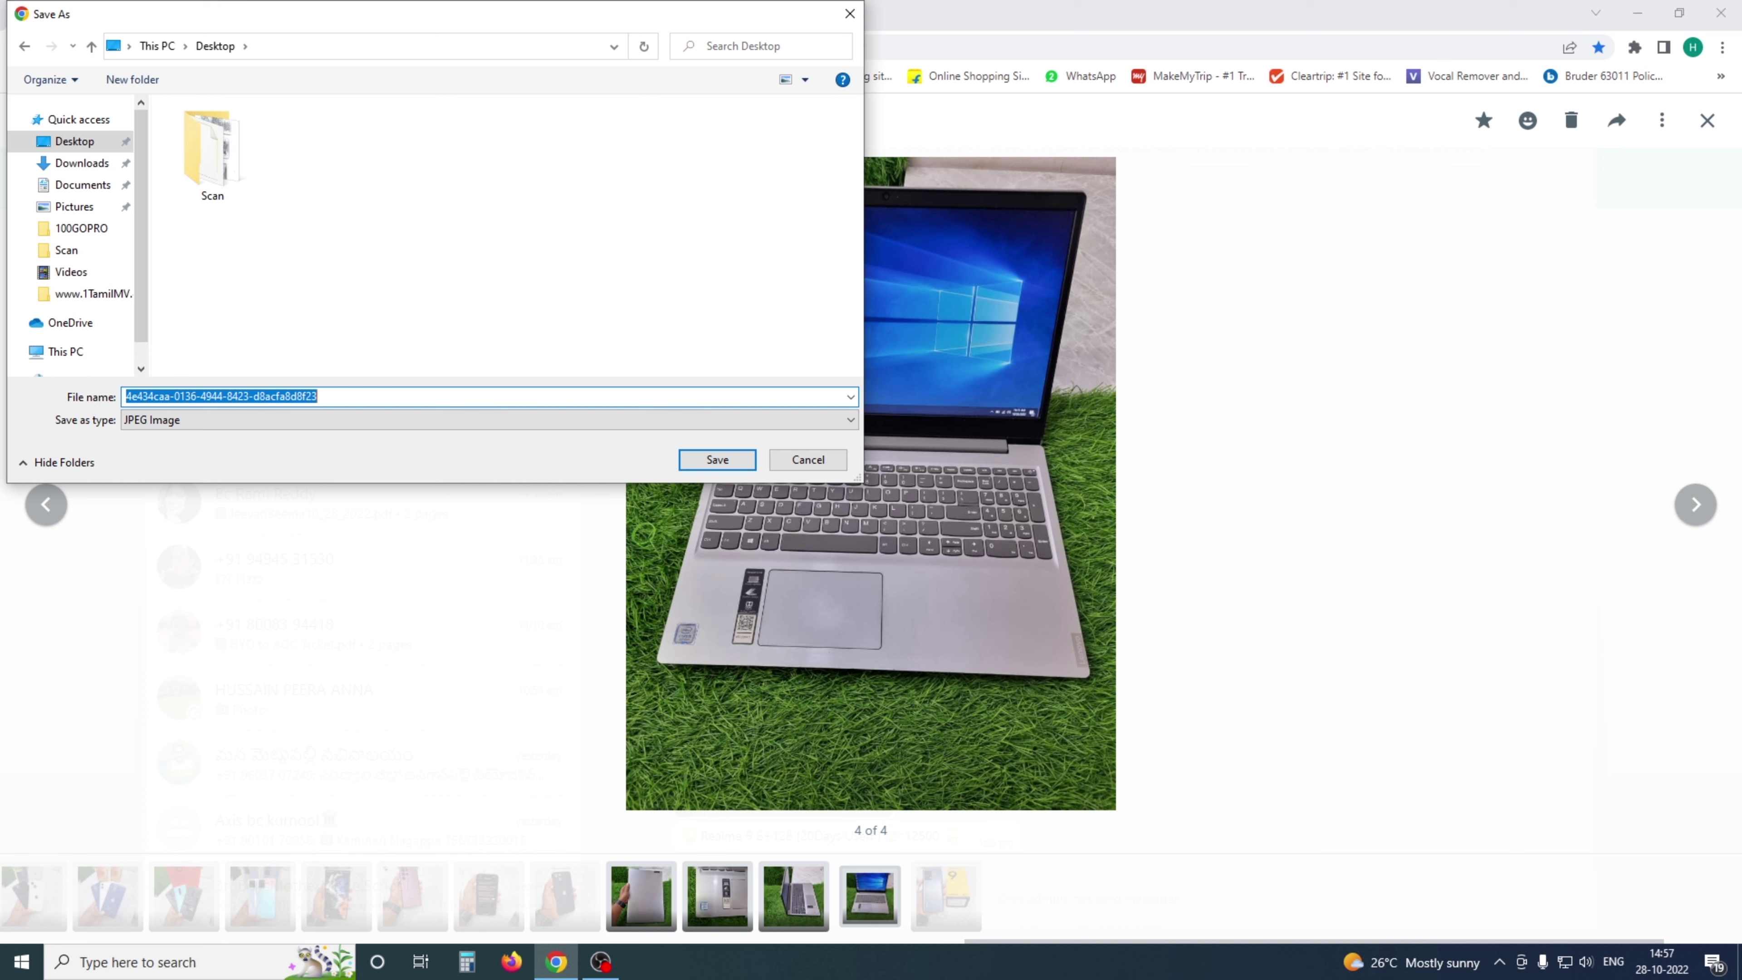
type("Compuetr")
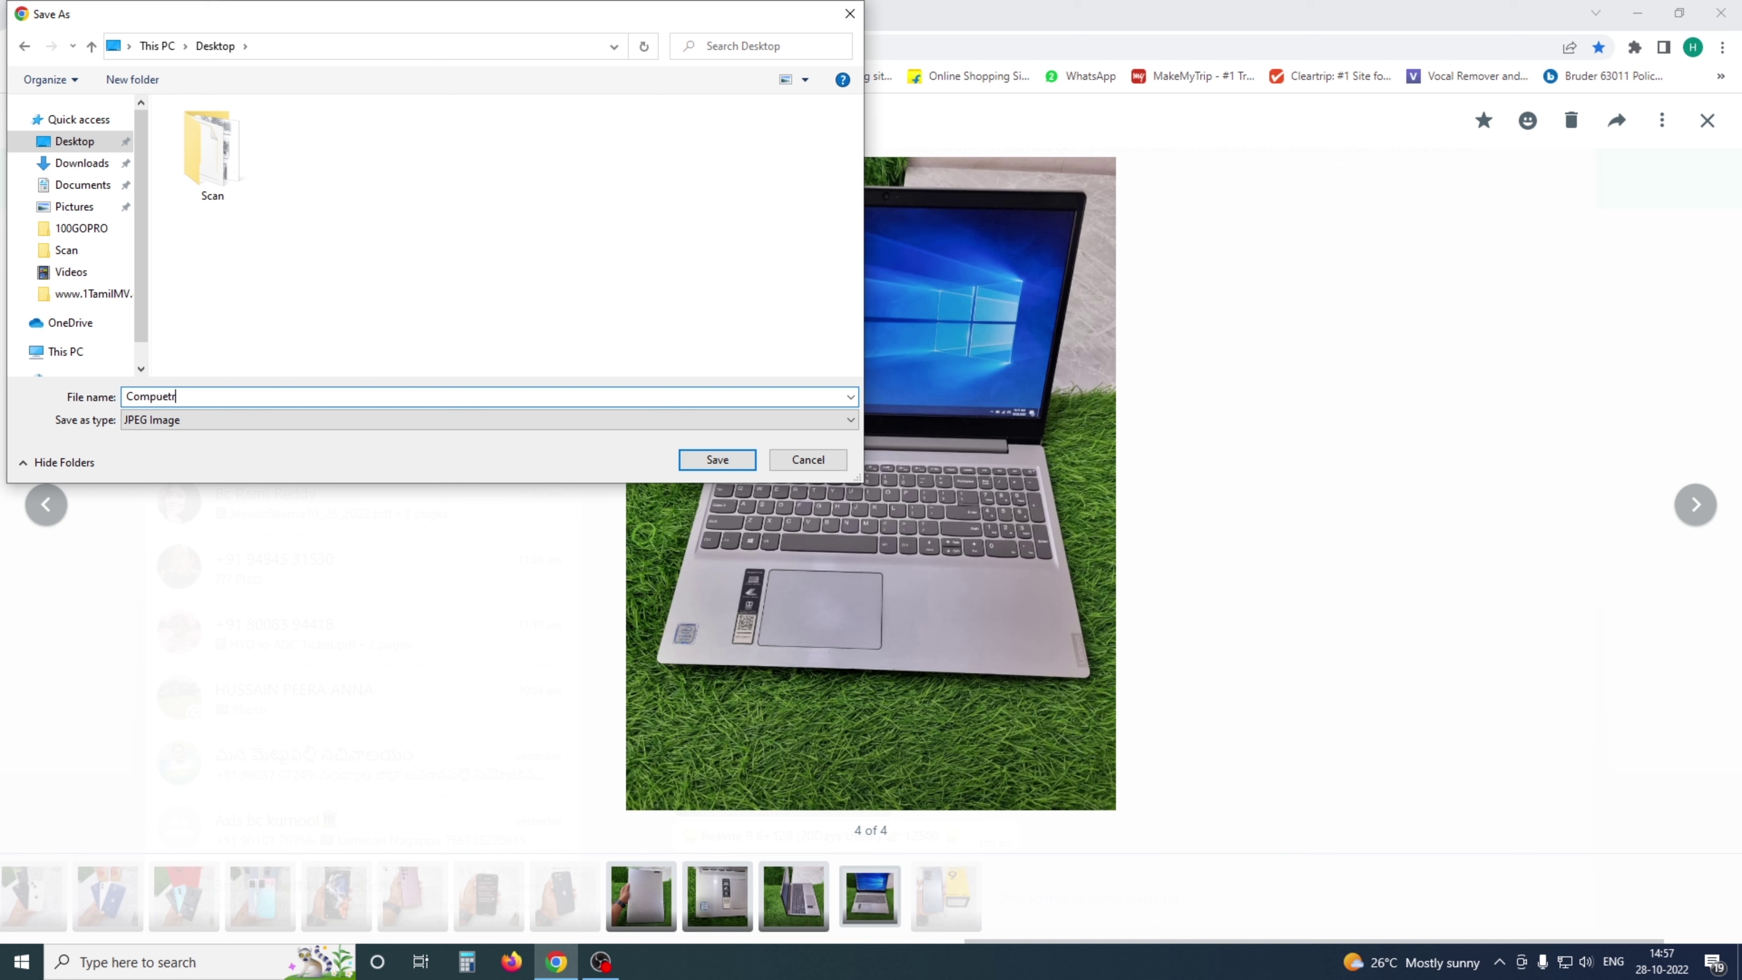
left_click(729, 466)
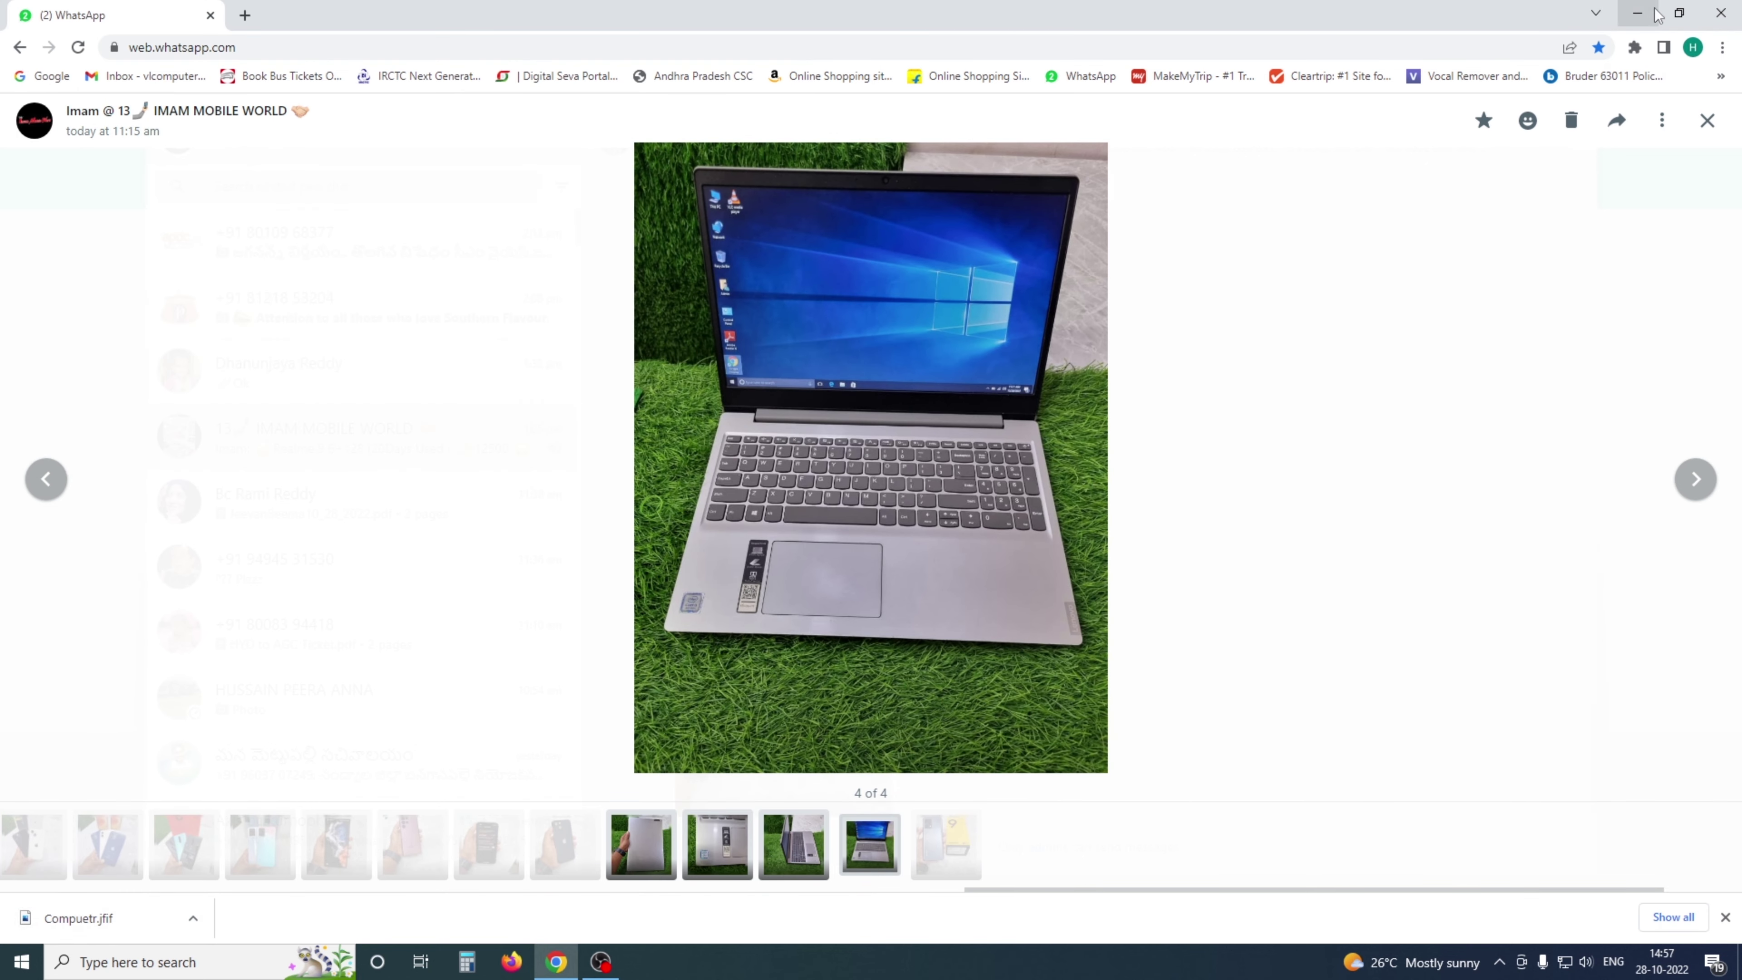
Minimize Chrome and check the file type of the saved Compuetr image in its properties.
left_click(1637, 13)
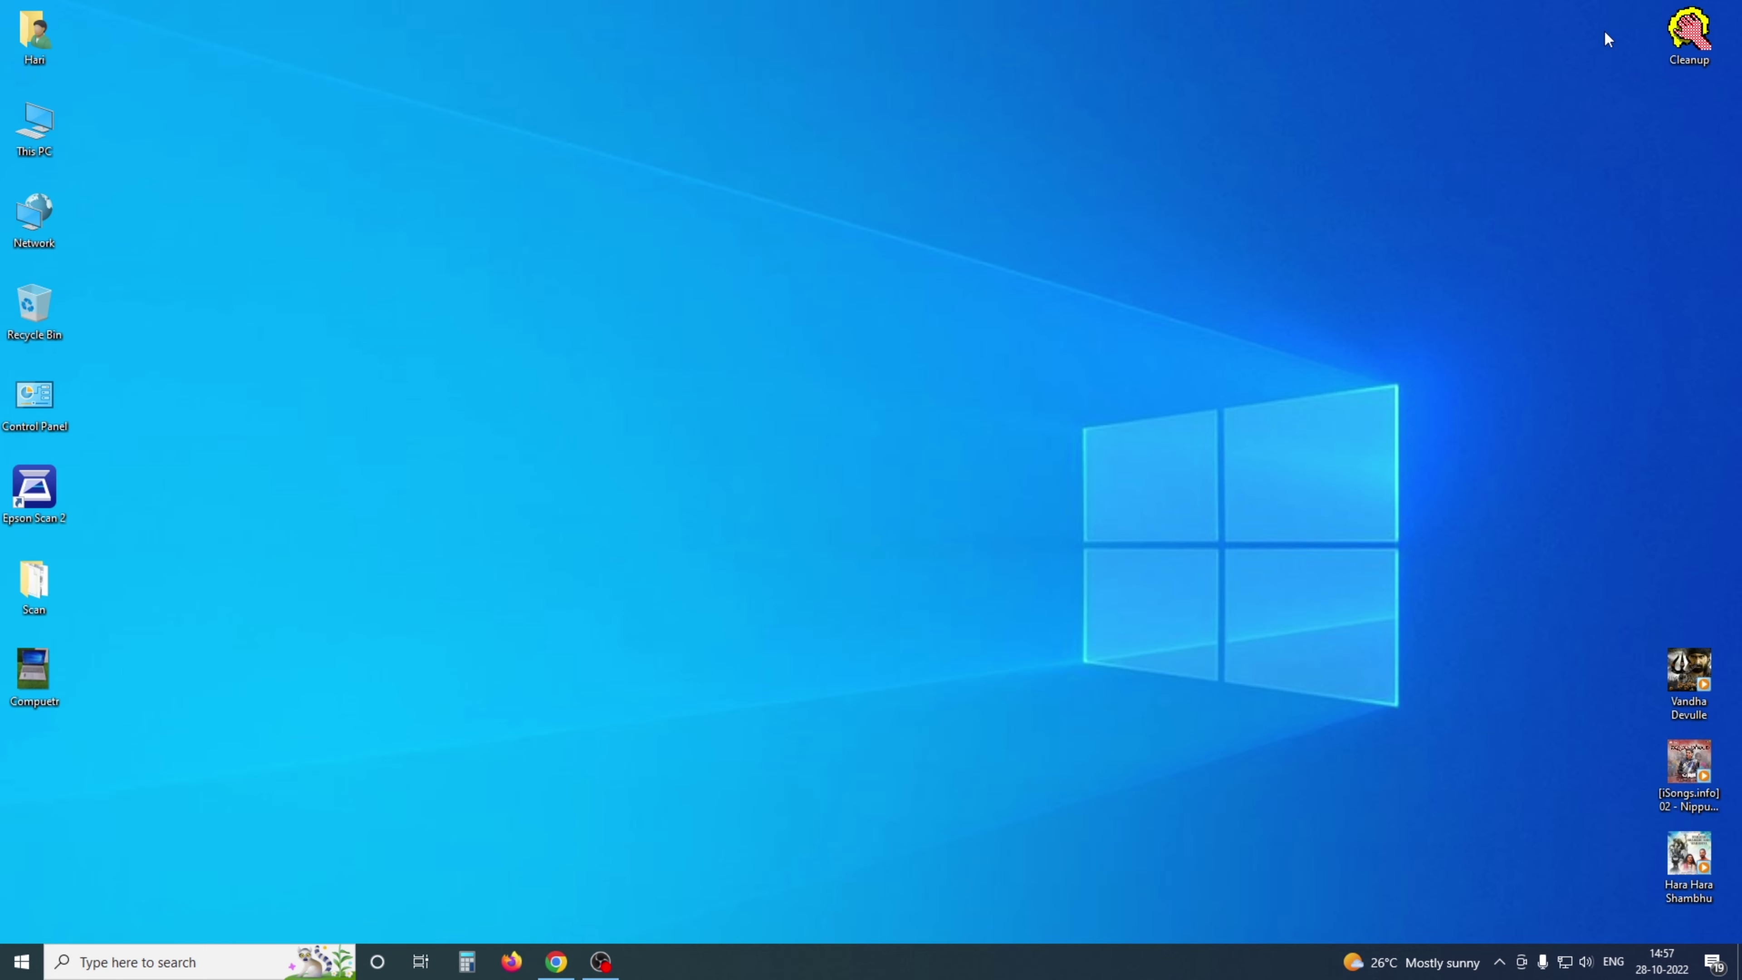
right_click(38, 675)
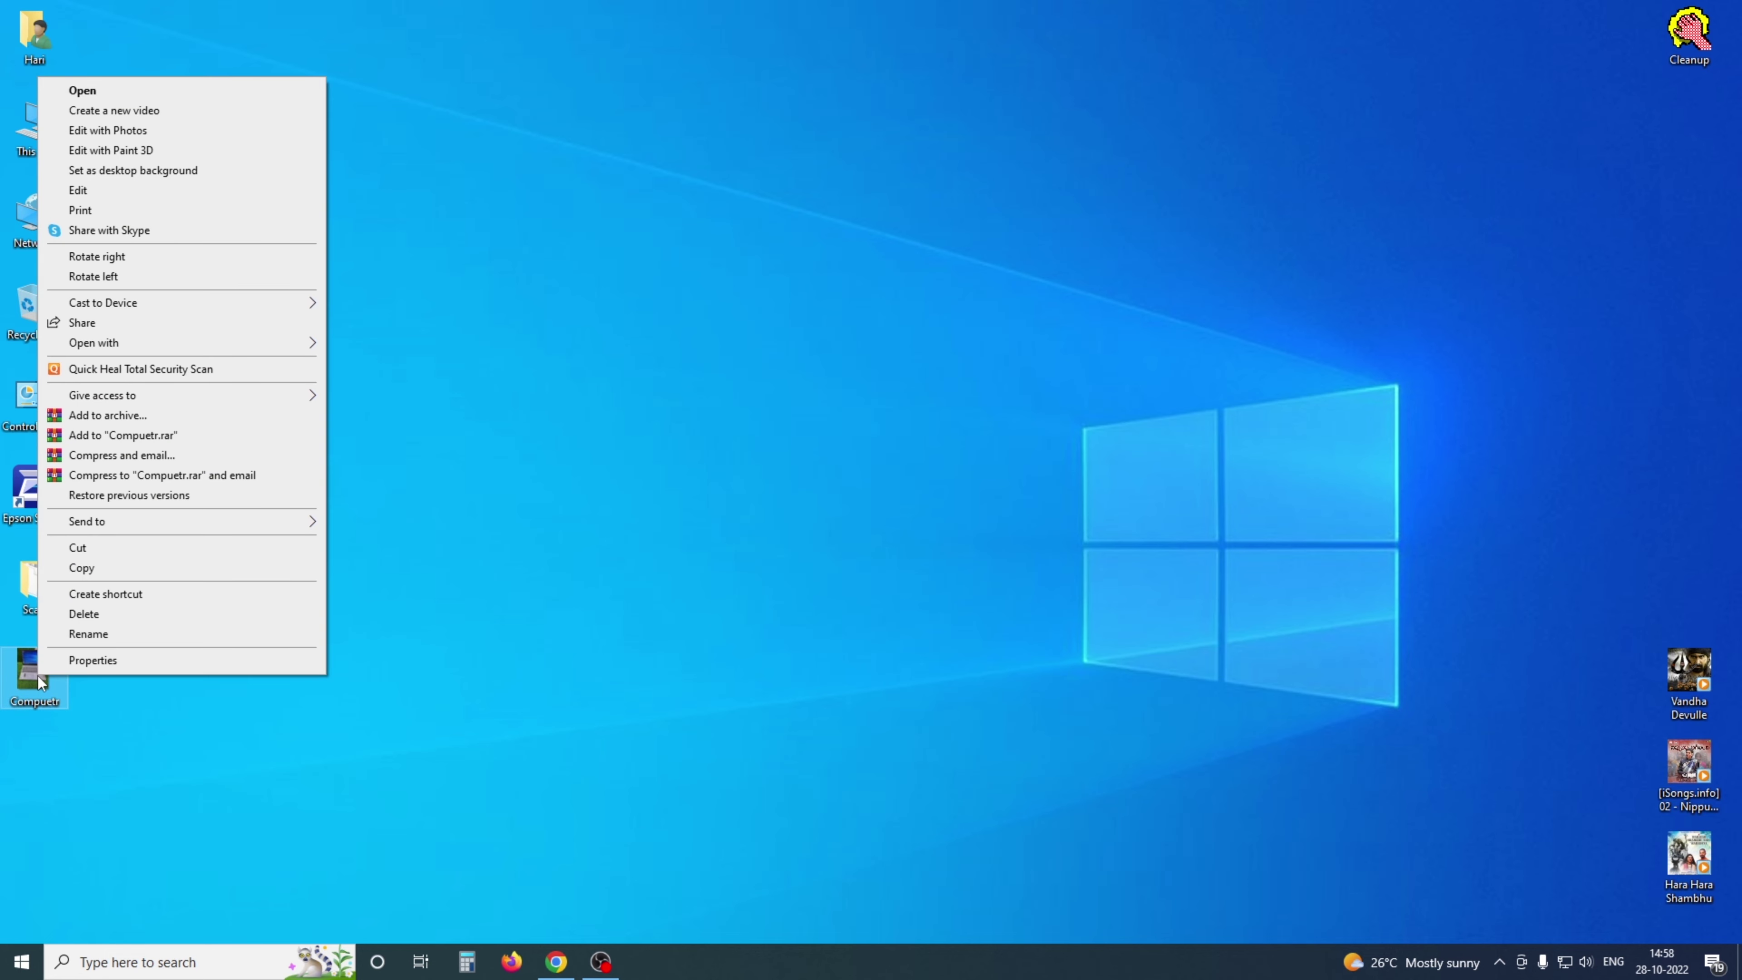
left_click(84, 661)
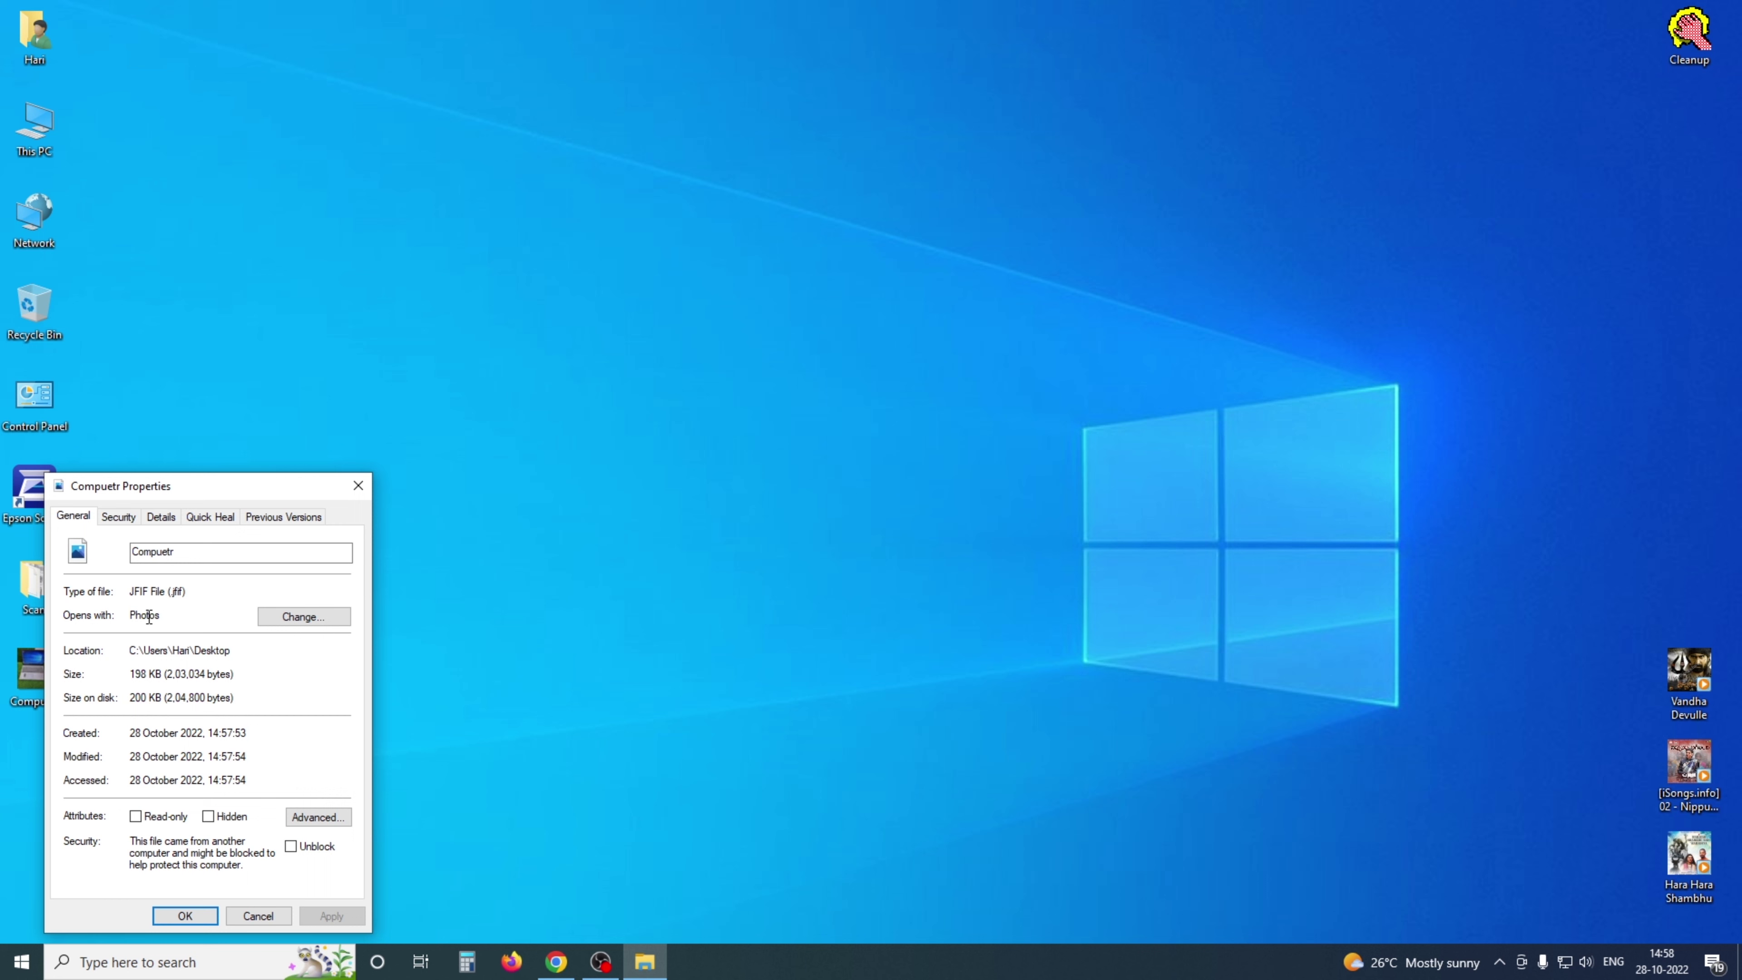
left_click(185, 916)
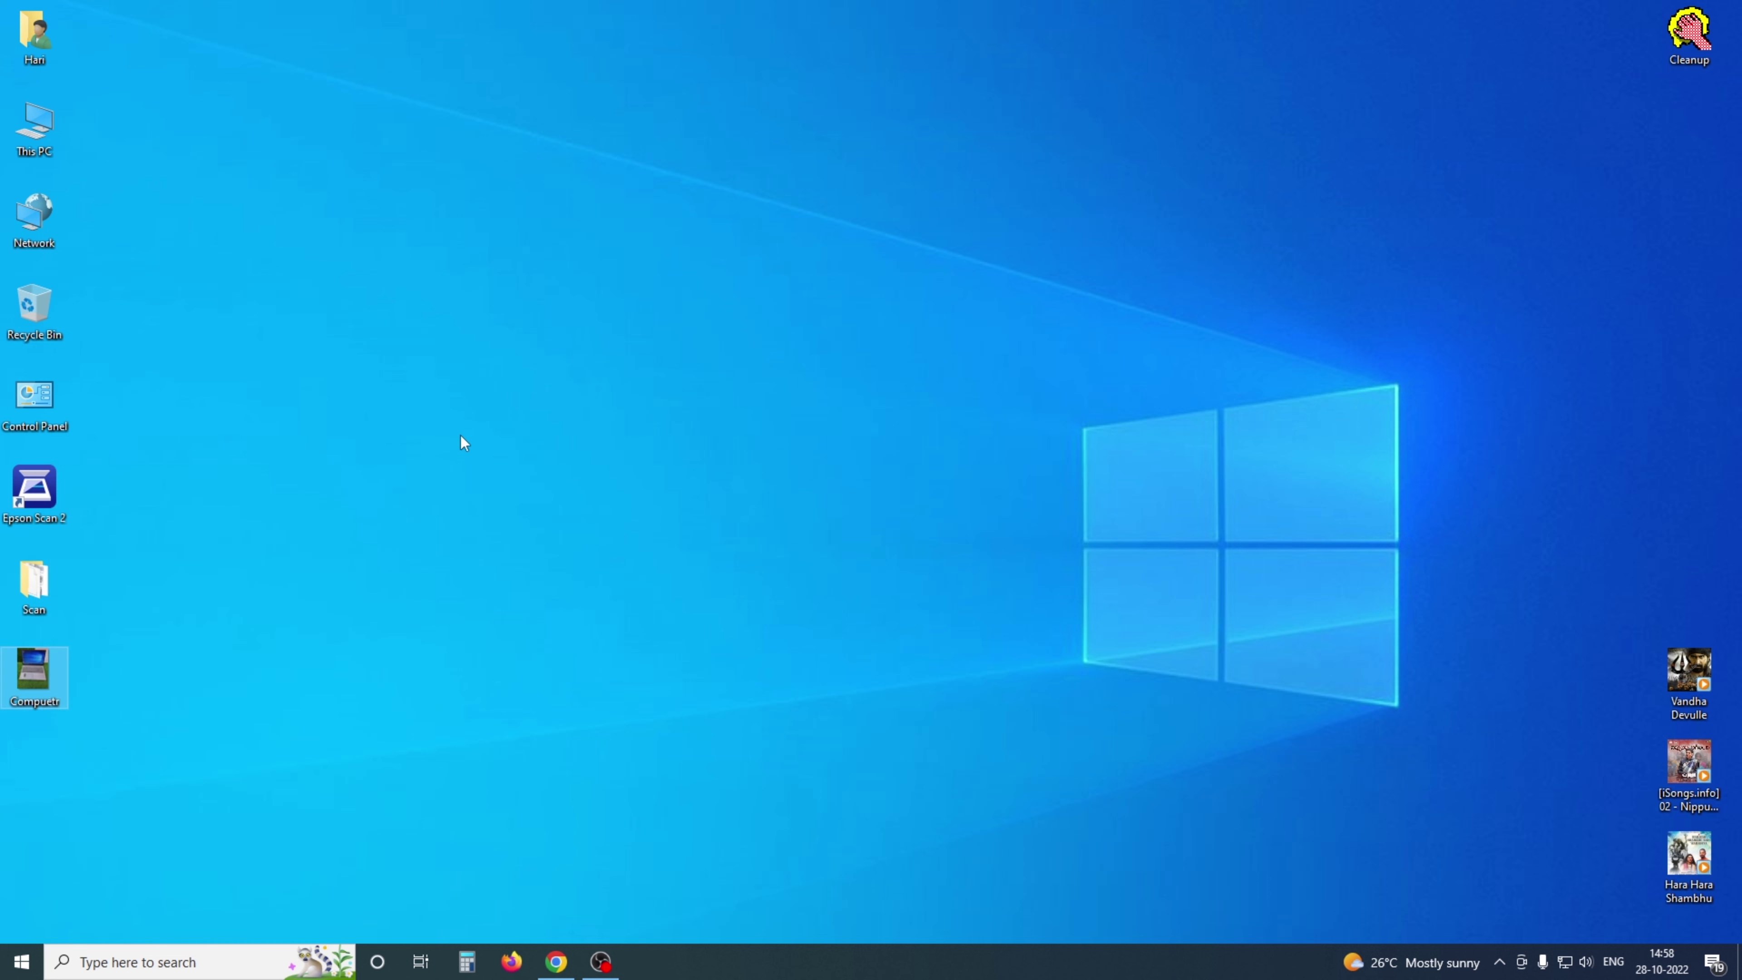
right_click(493, 485)
left_click(542, 564)
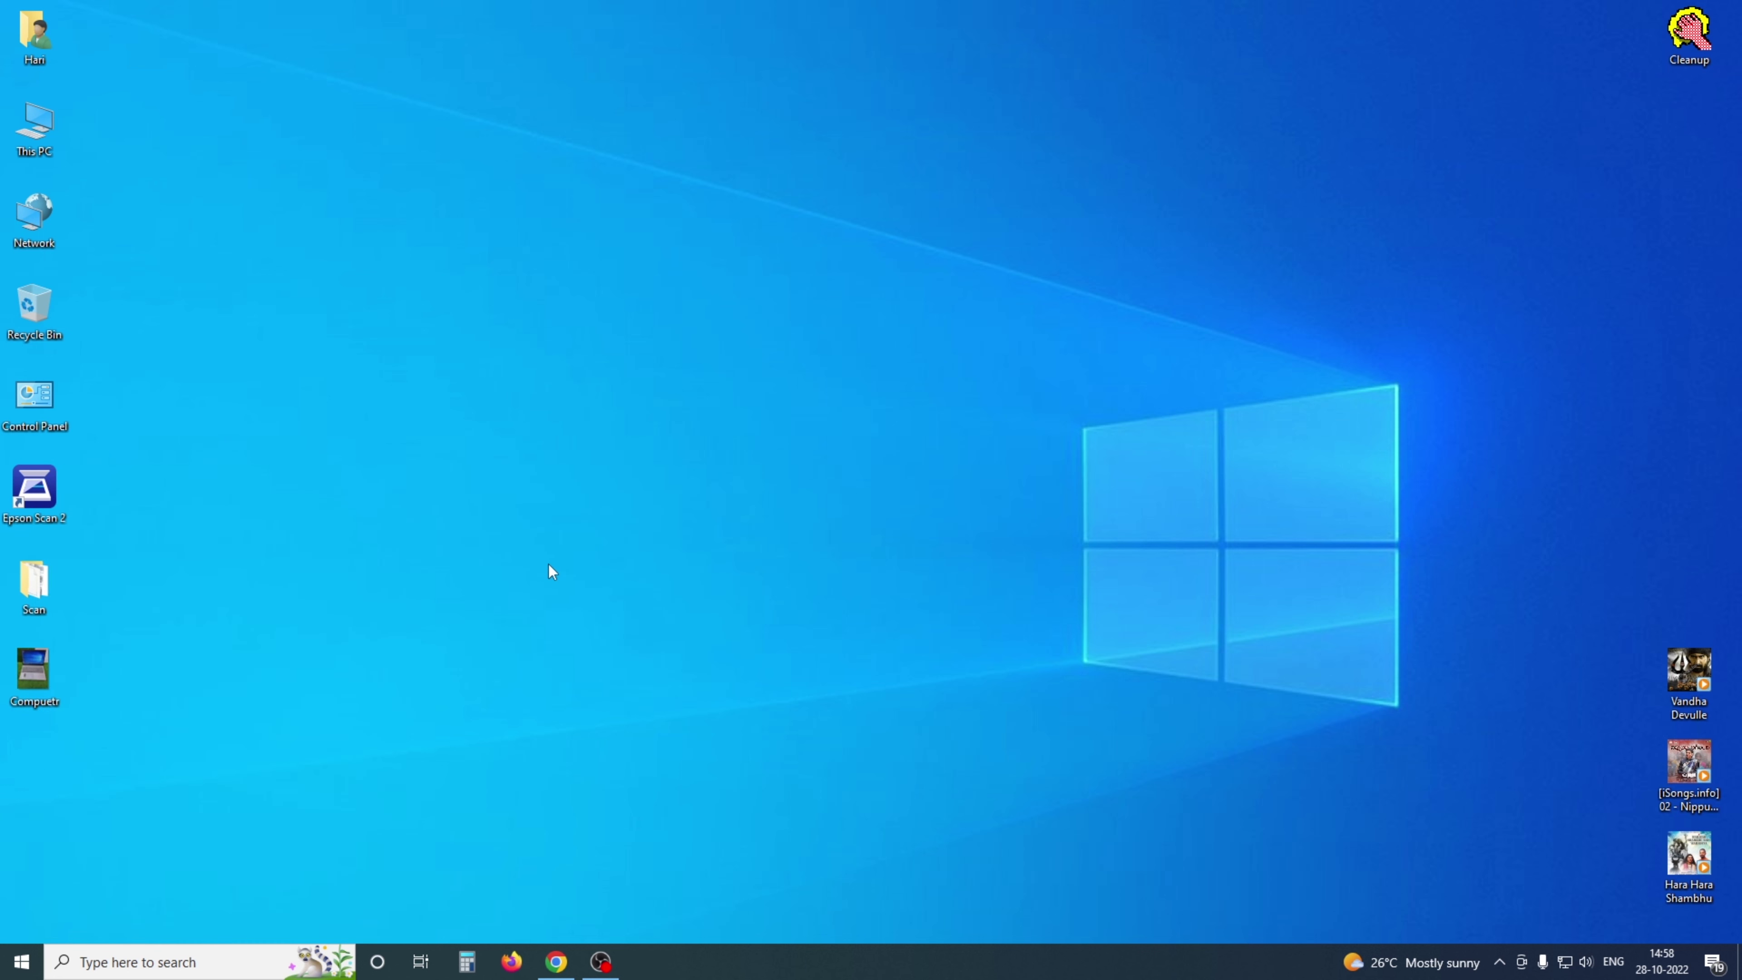
Search Windows for "registry editor" and open the Registry Editor.
left_click(194, 961)
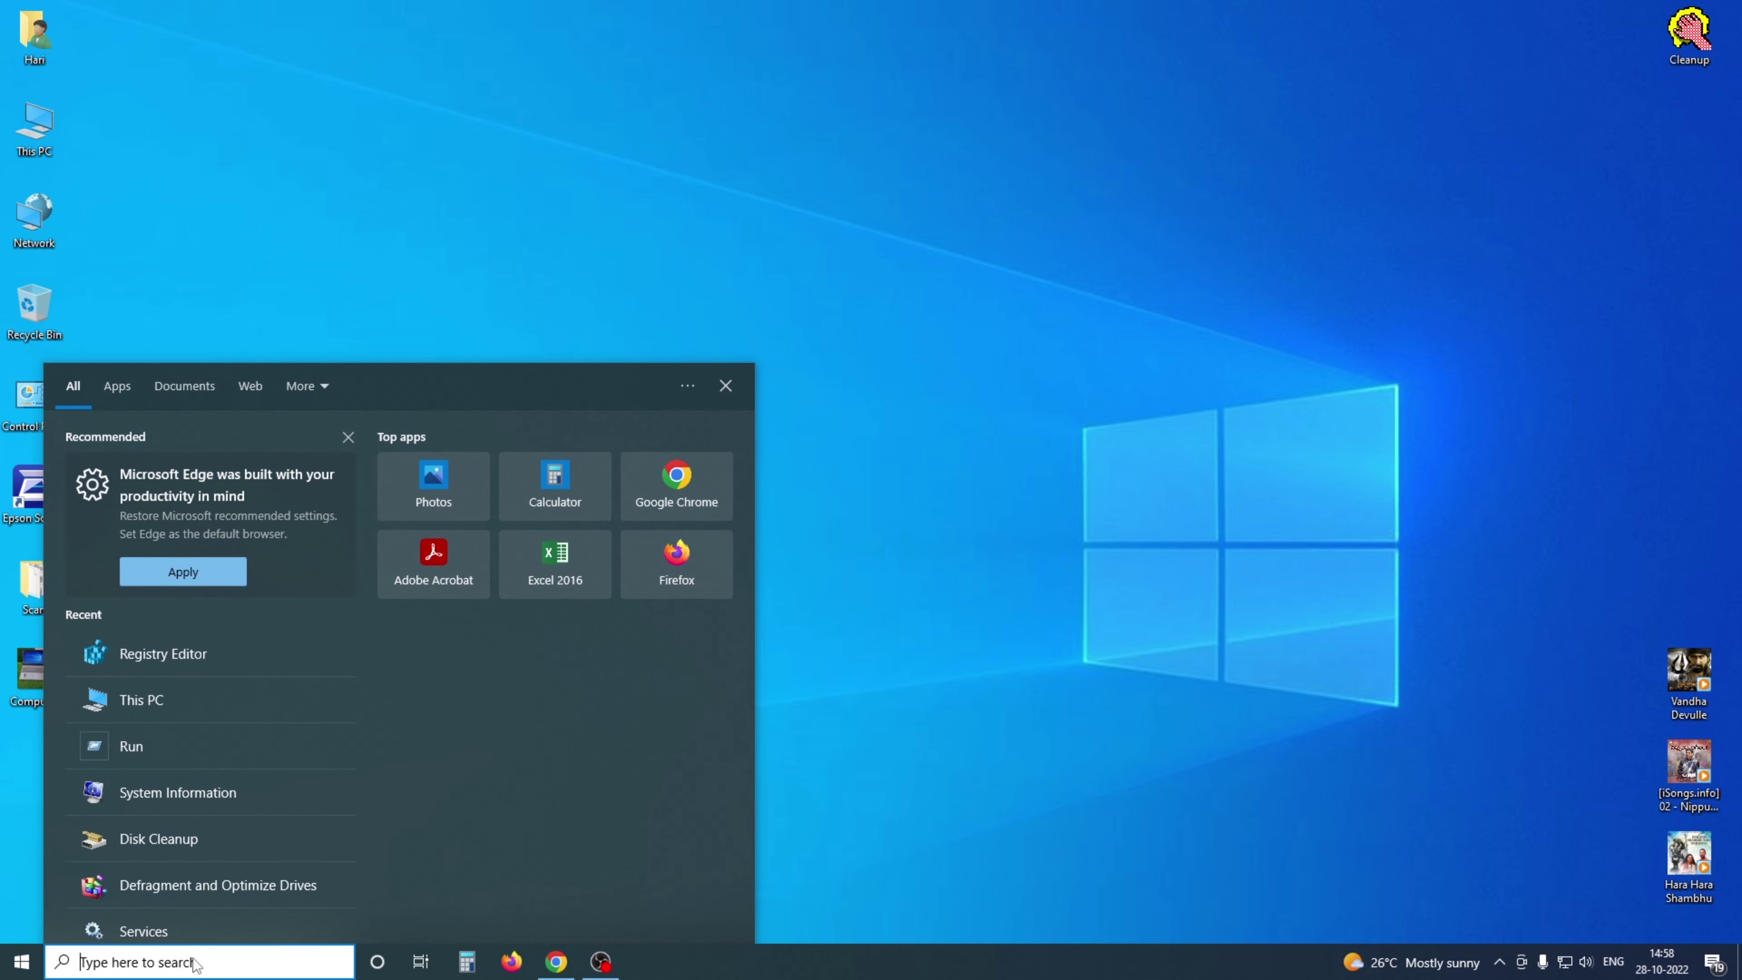
type("reg")
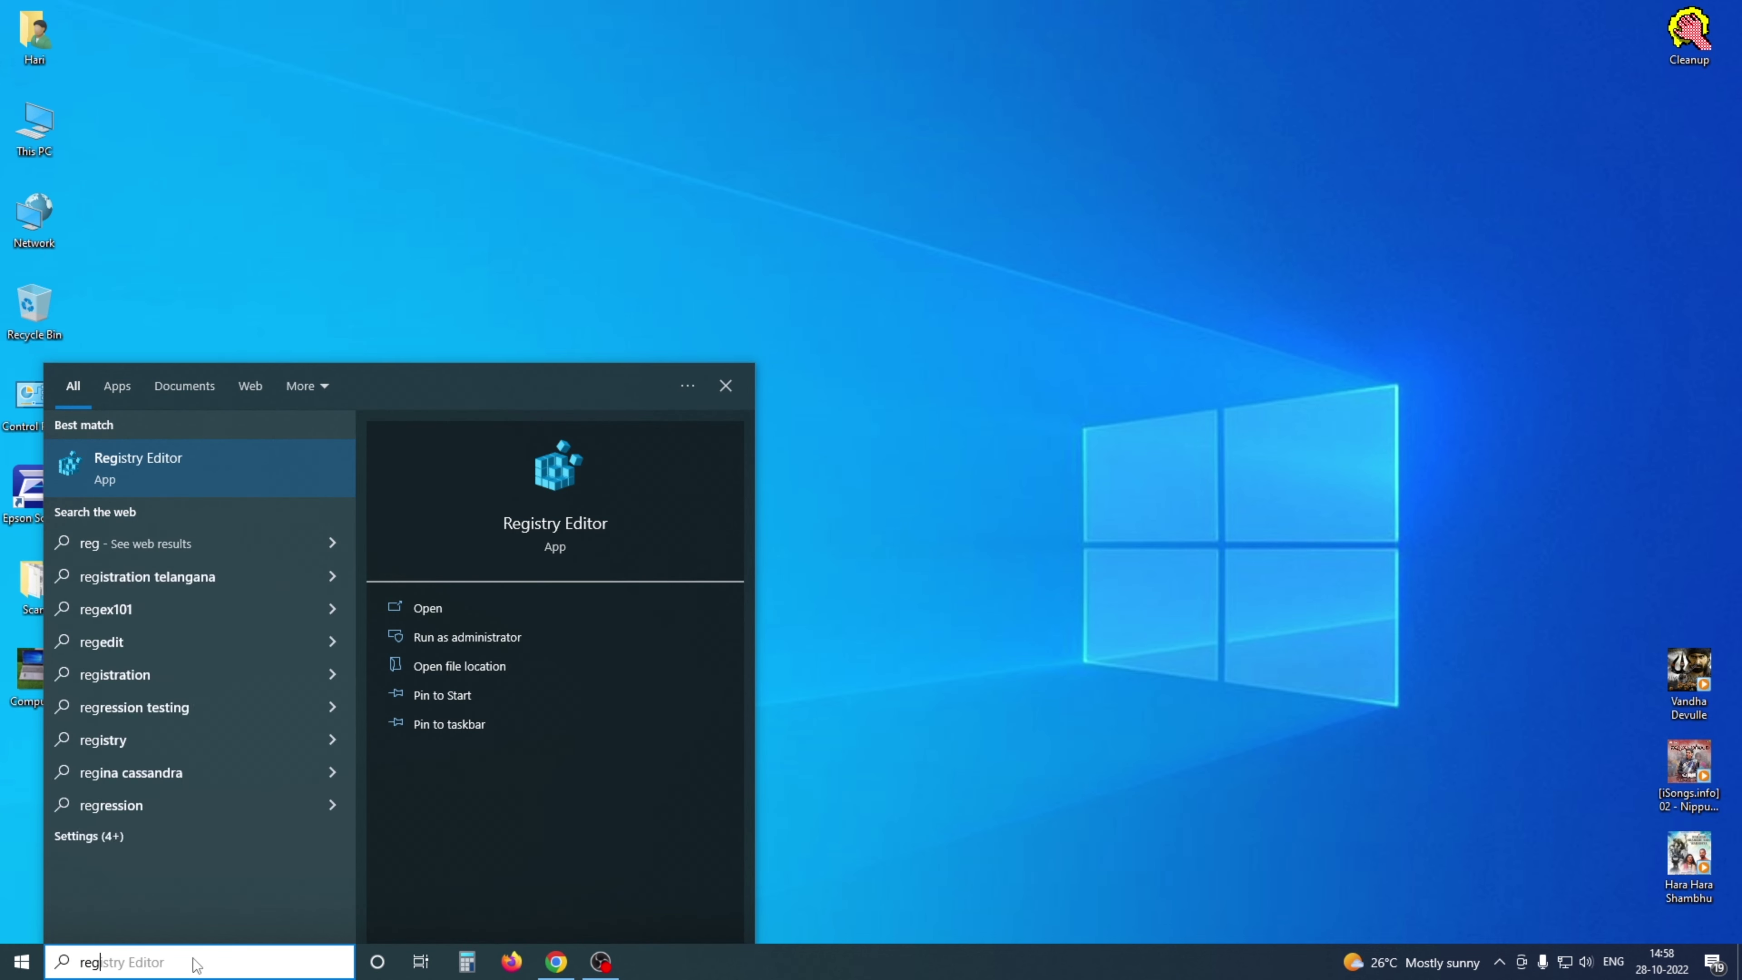
type("istry editor")
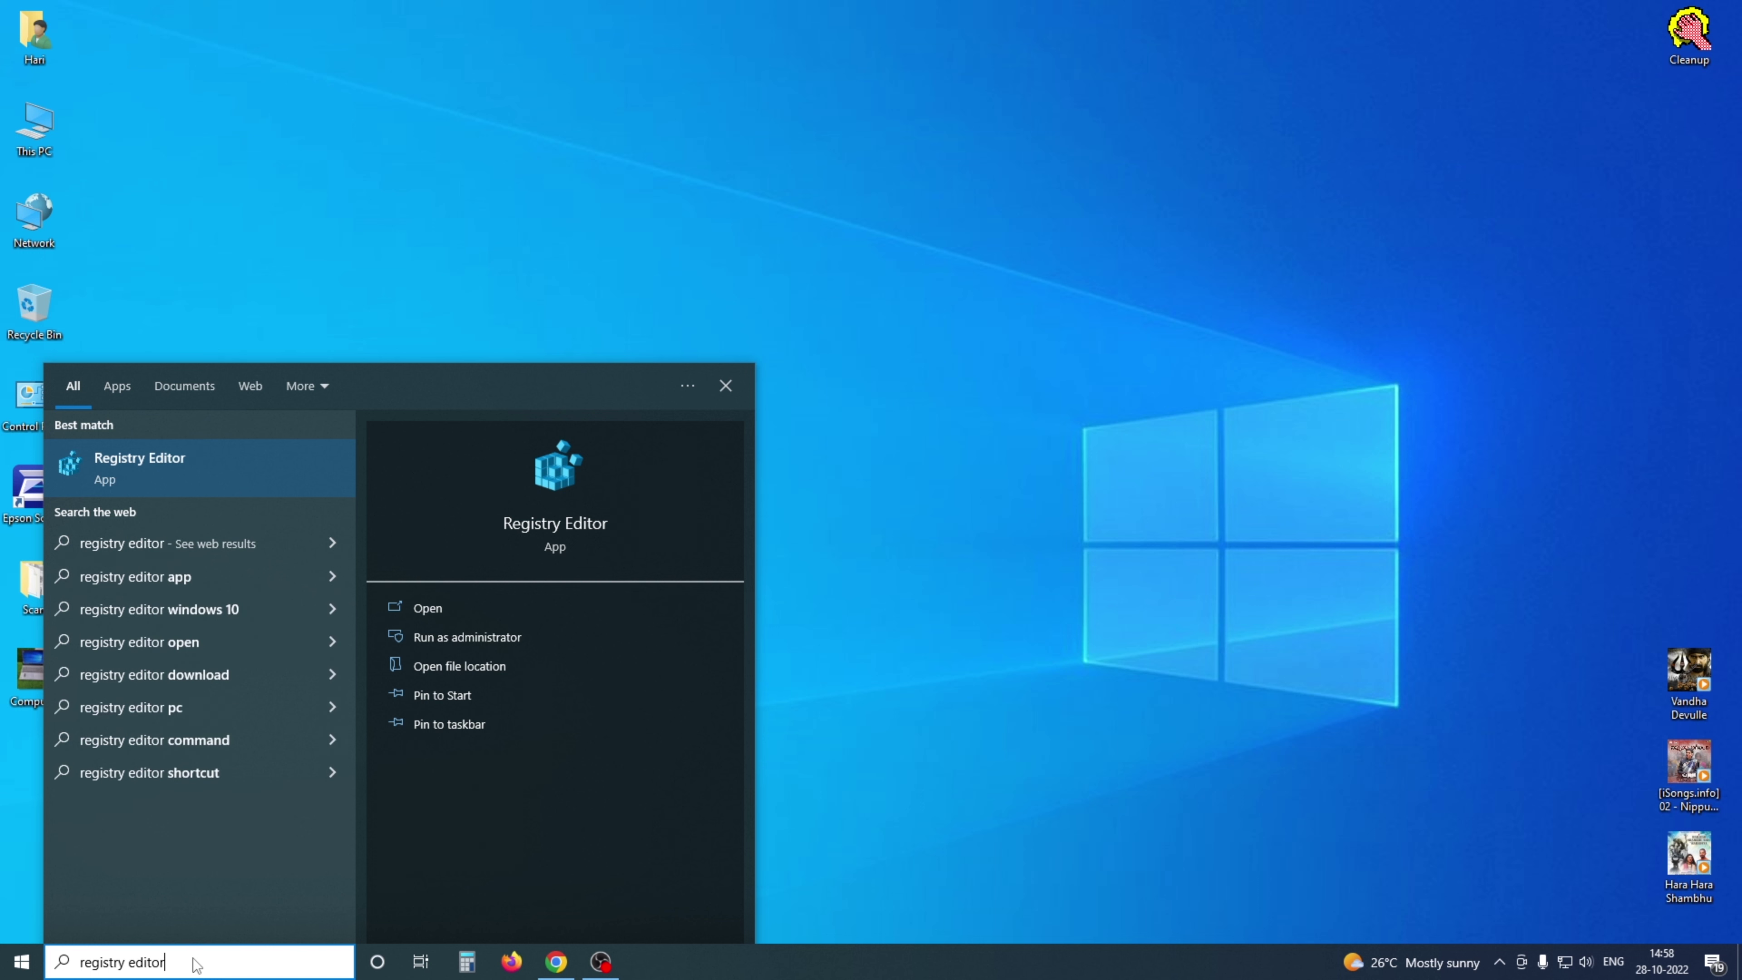
left_click(172, 483)
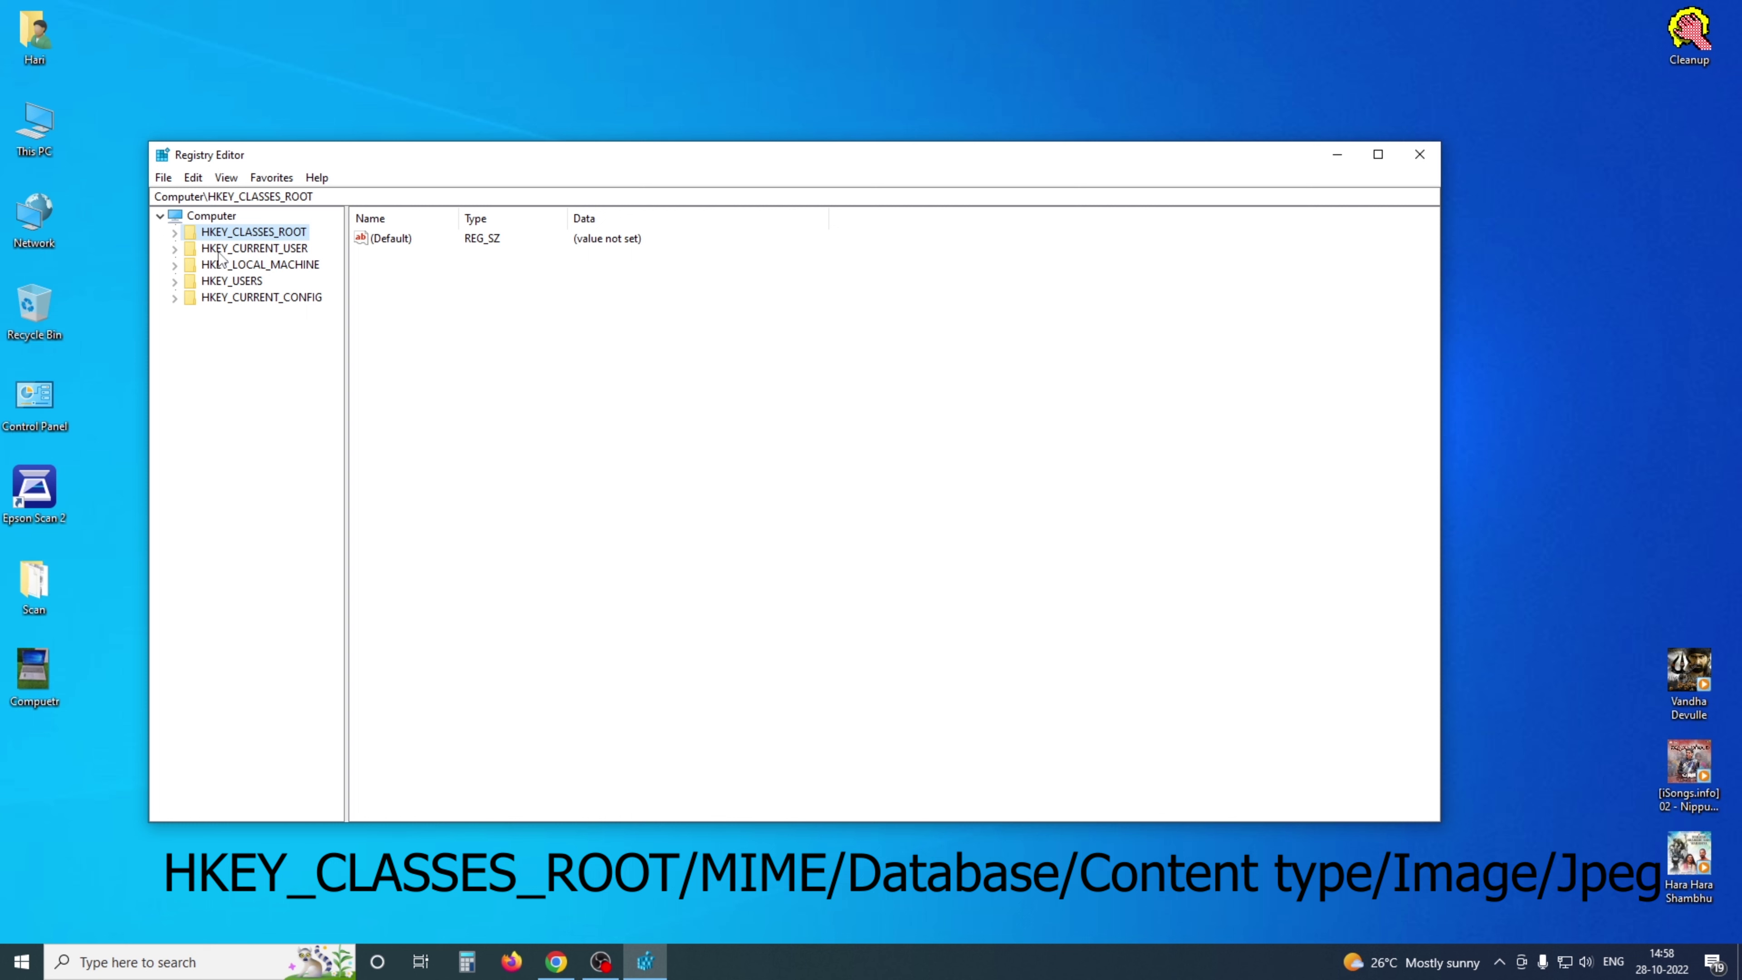
Expand HKEY_CLASSES_ROOT, then maximize the window and widen the key tree so long key names are readable.
left_click(174, 234)
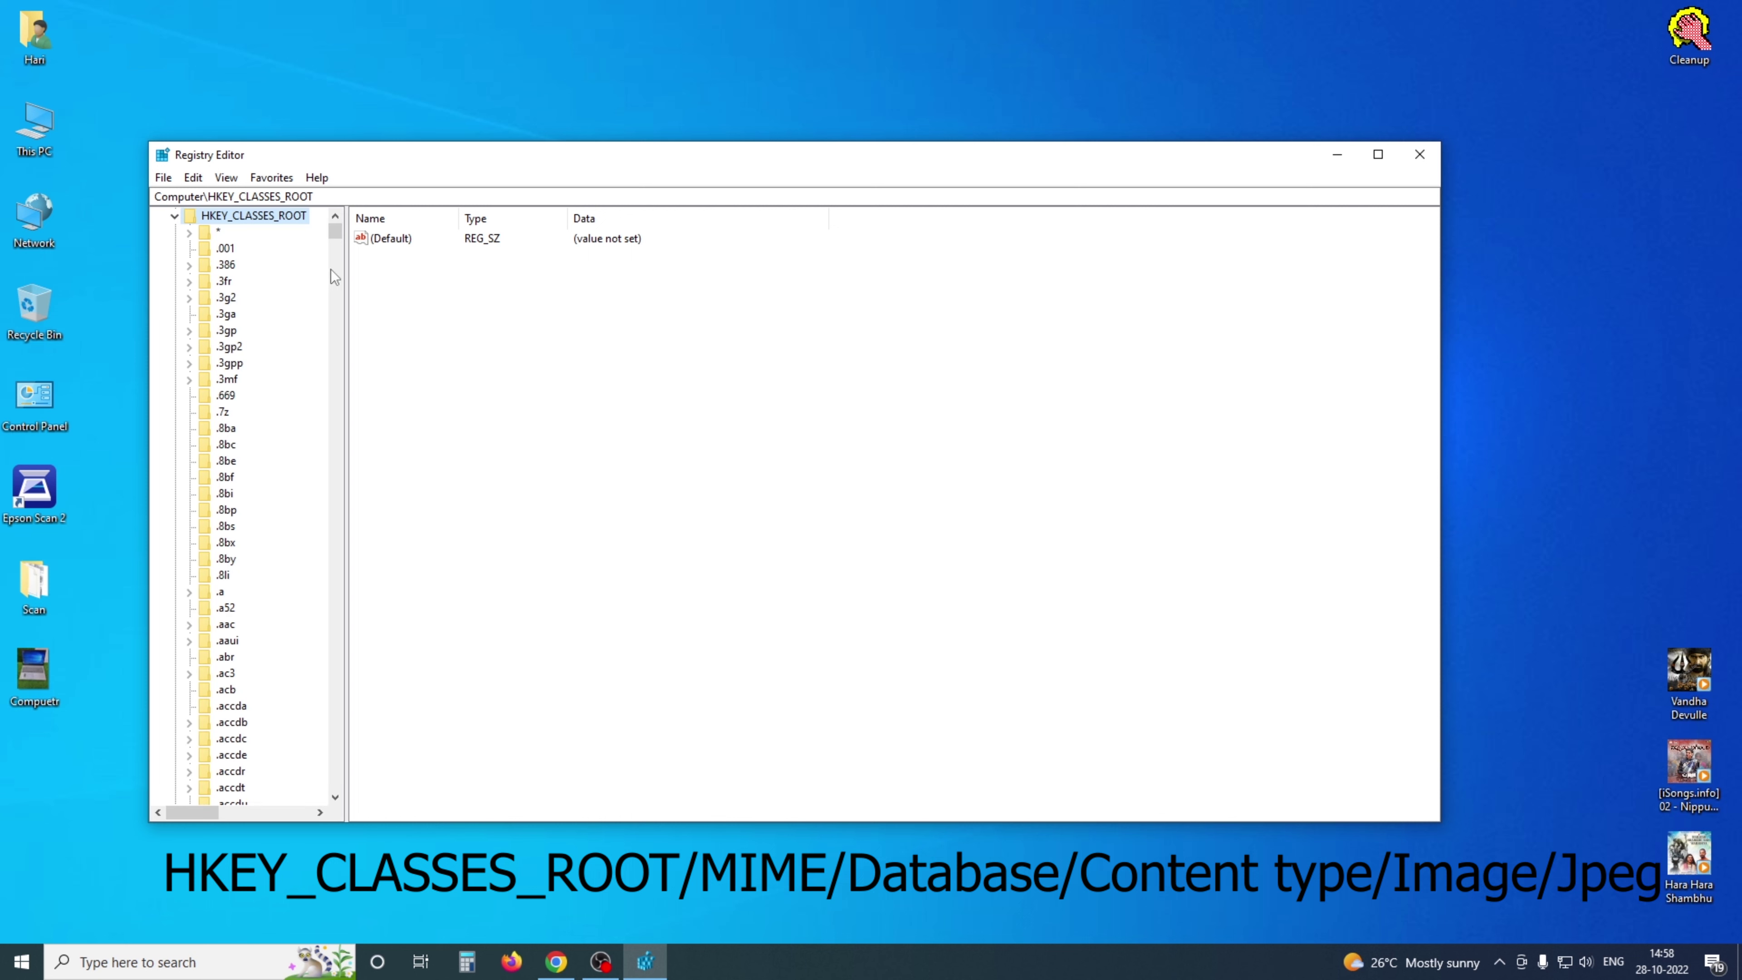
left_click_drag(337, 234, 338, 411)
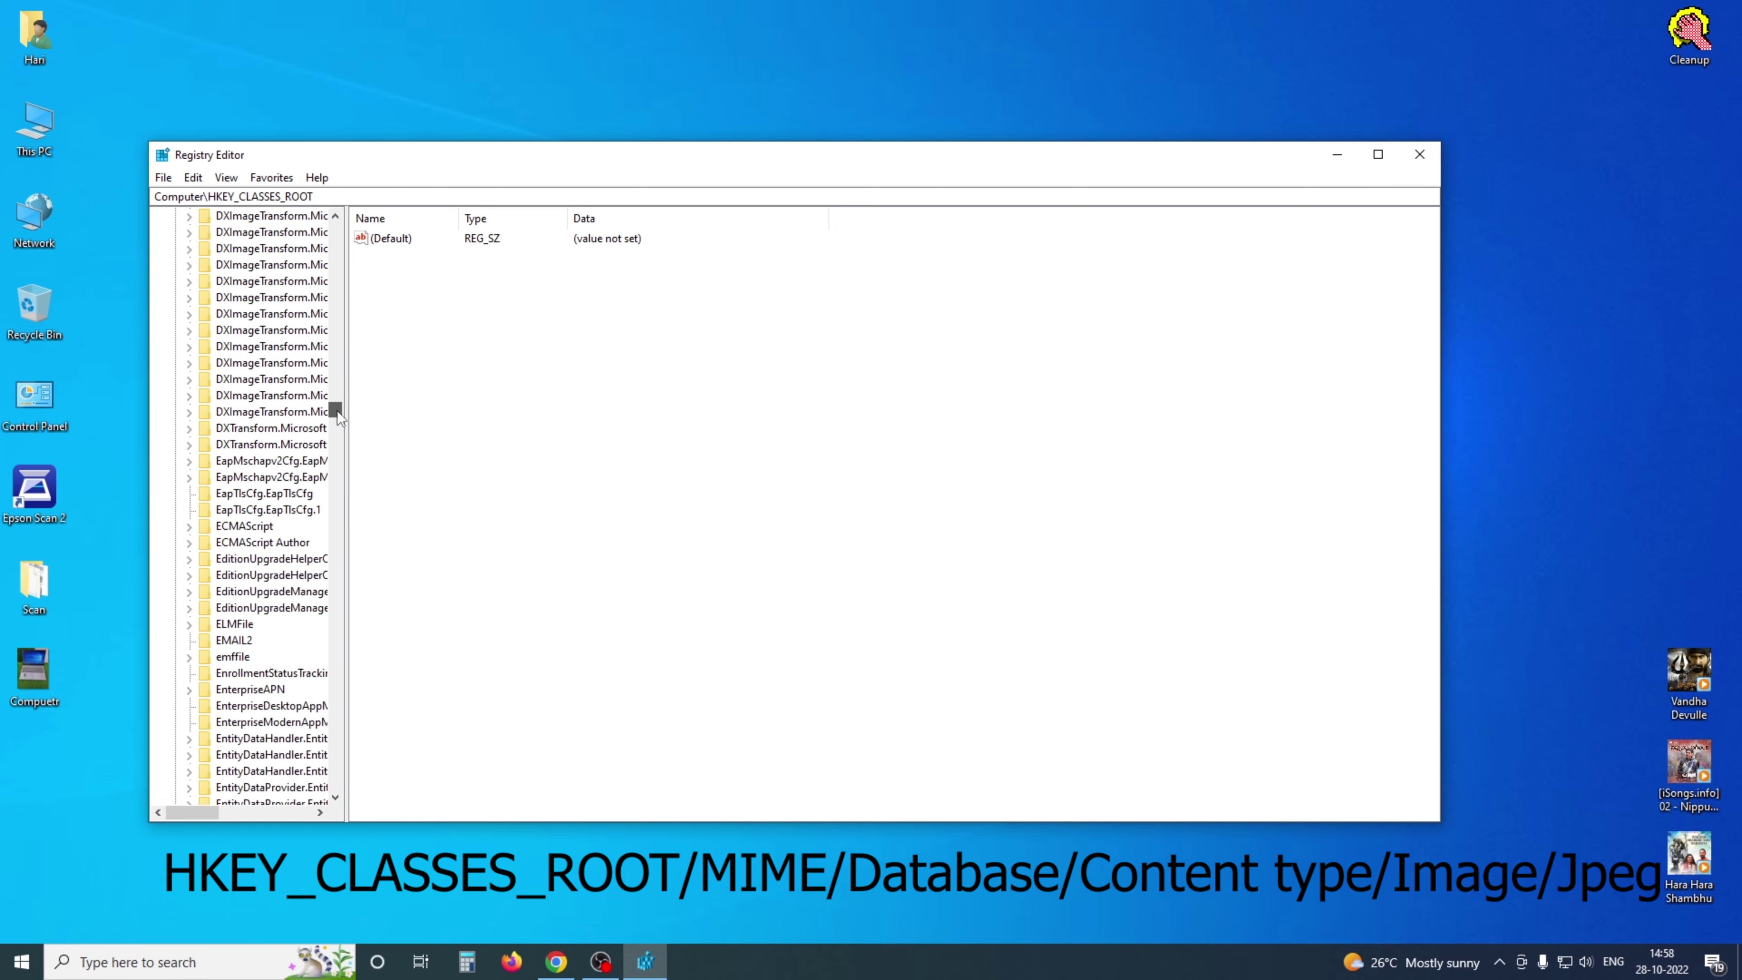
left_click(1373, 167)
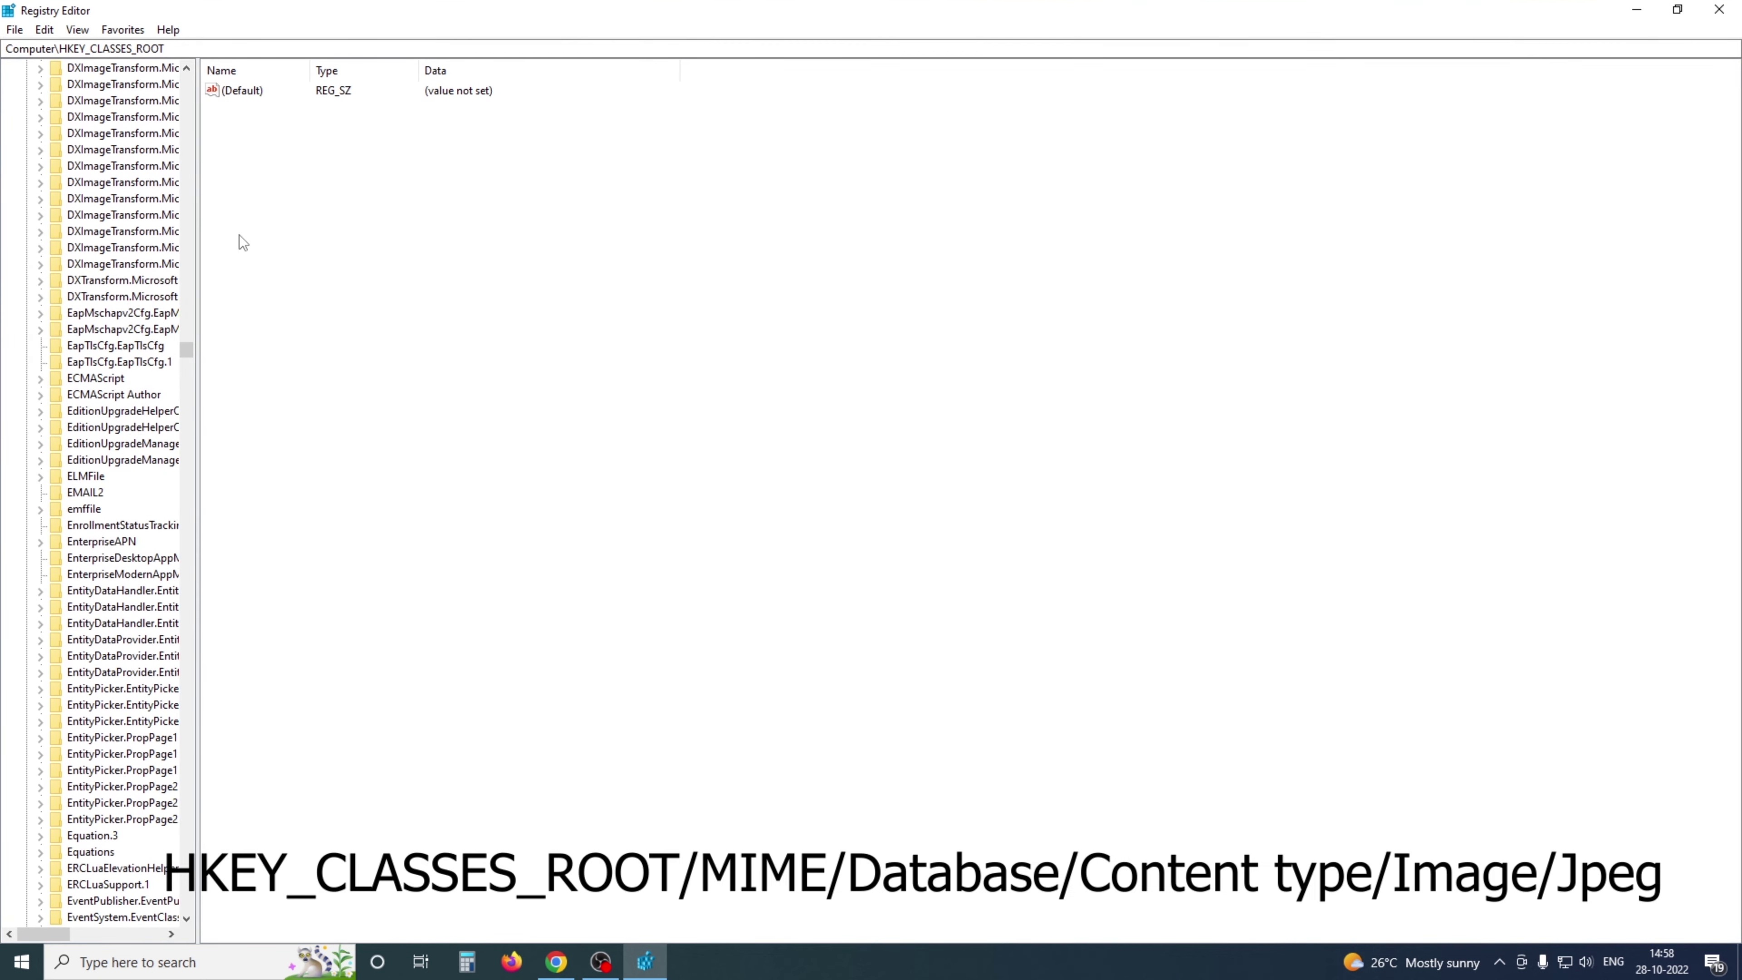
left_click_drag(197, 203, 443, 237)
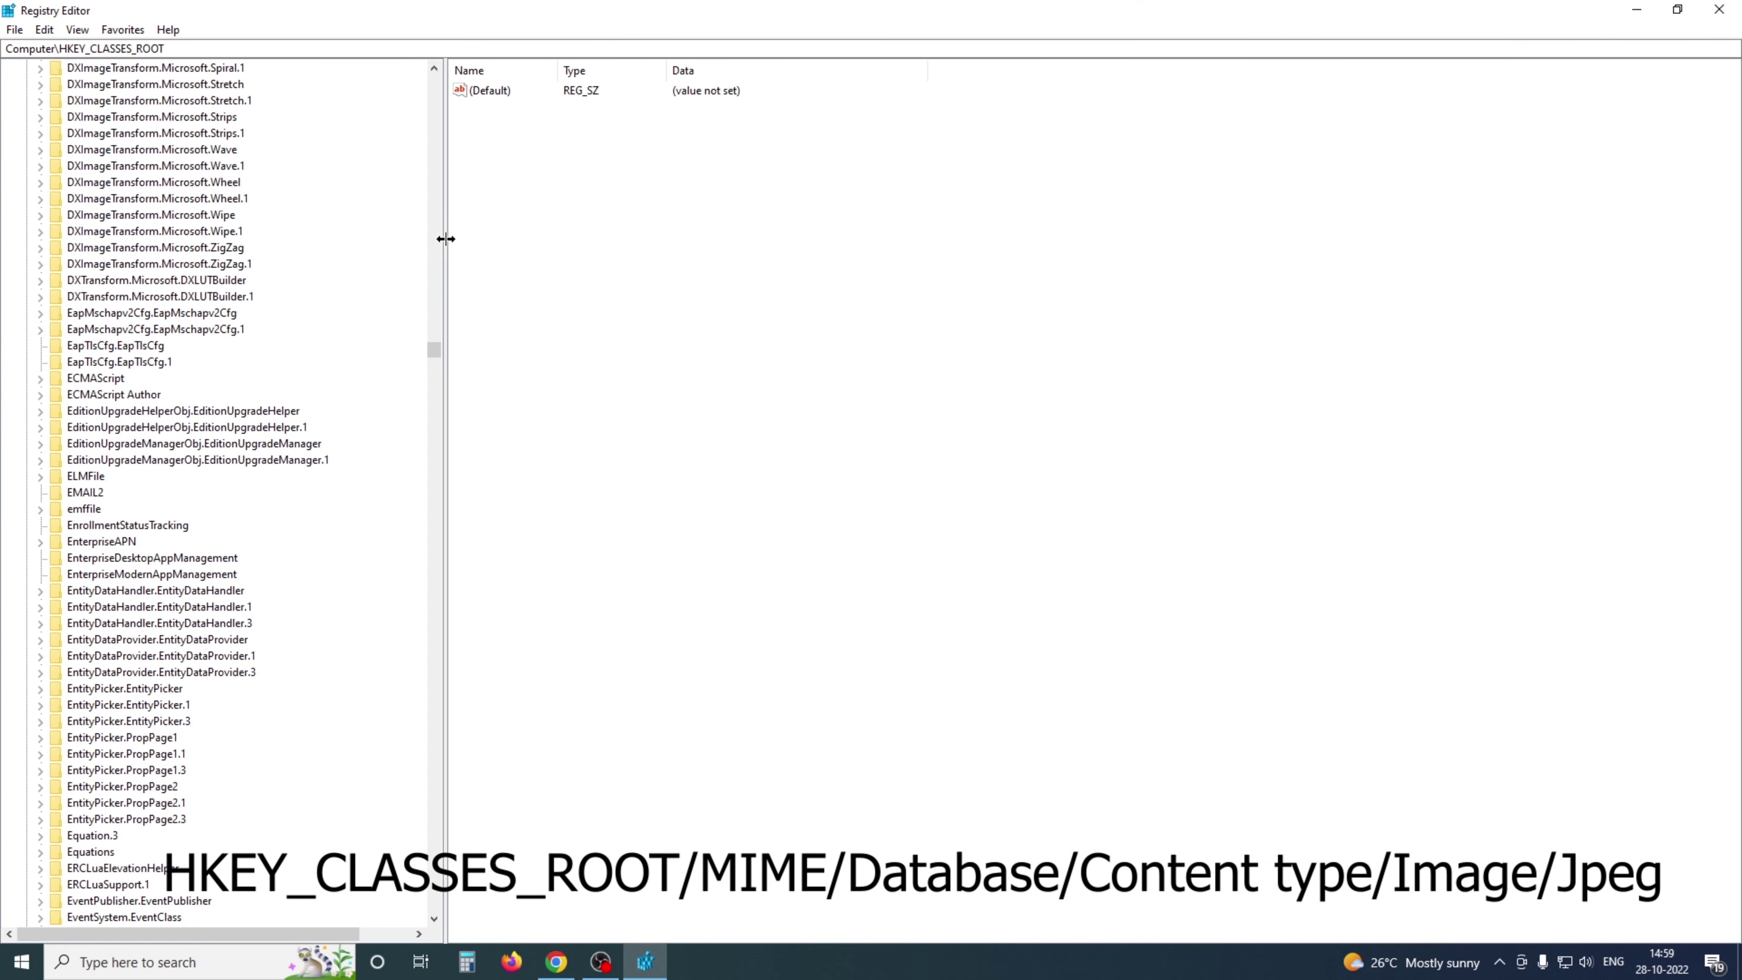
Open the image/jpeg key under MIME\Database\Content Type in HKEY_CLASSES_ROOT.
left_click_drag(435, 357, 445, 515)
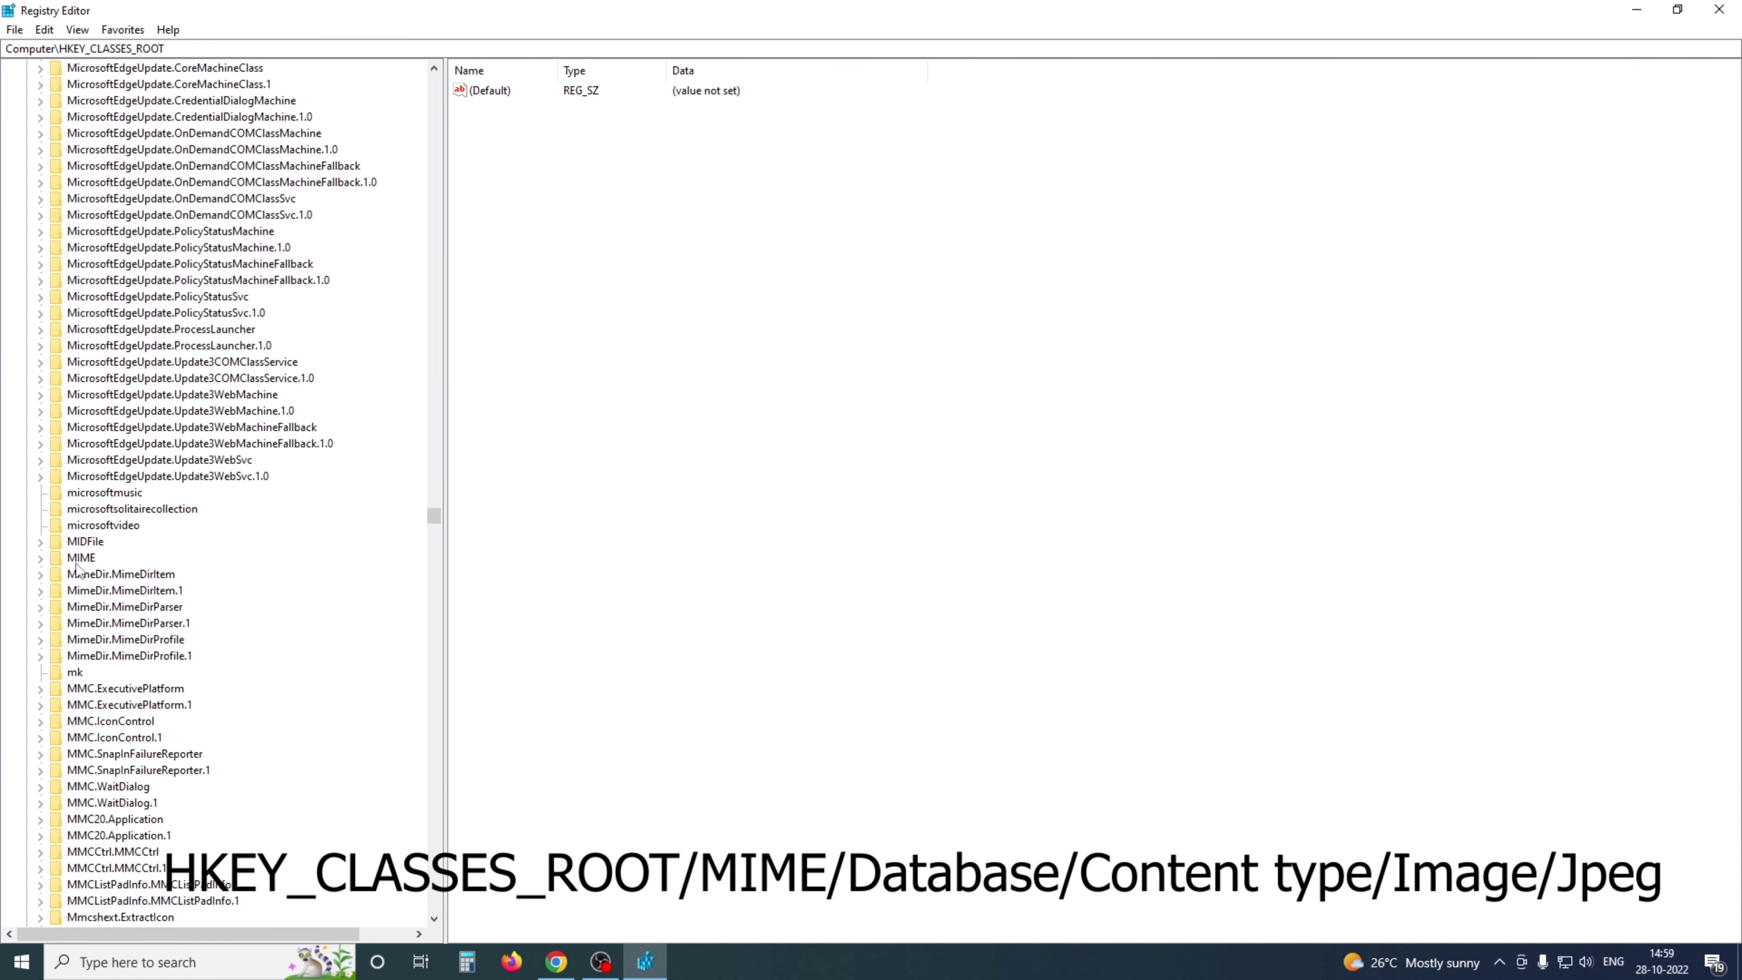
left_click(42, 560)
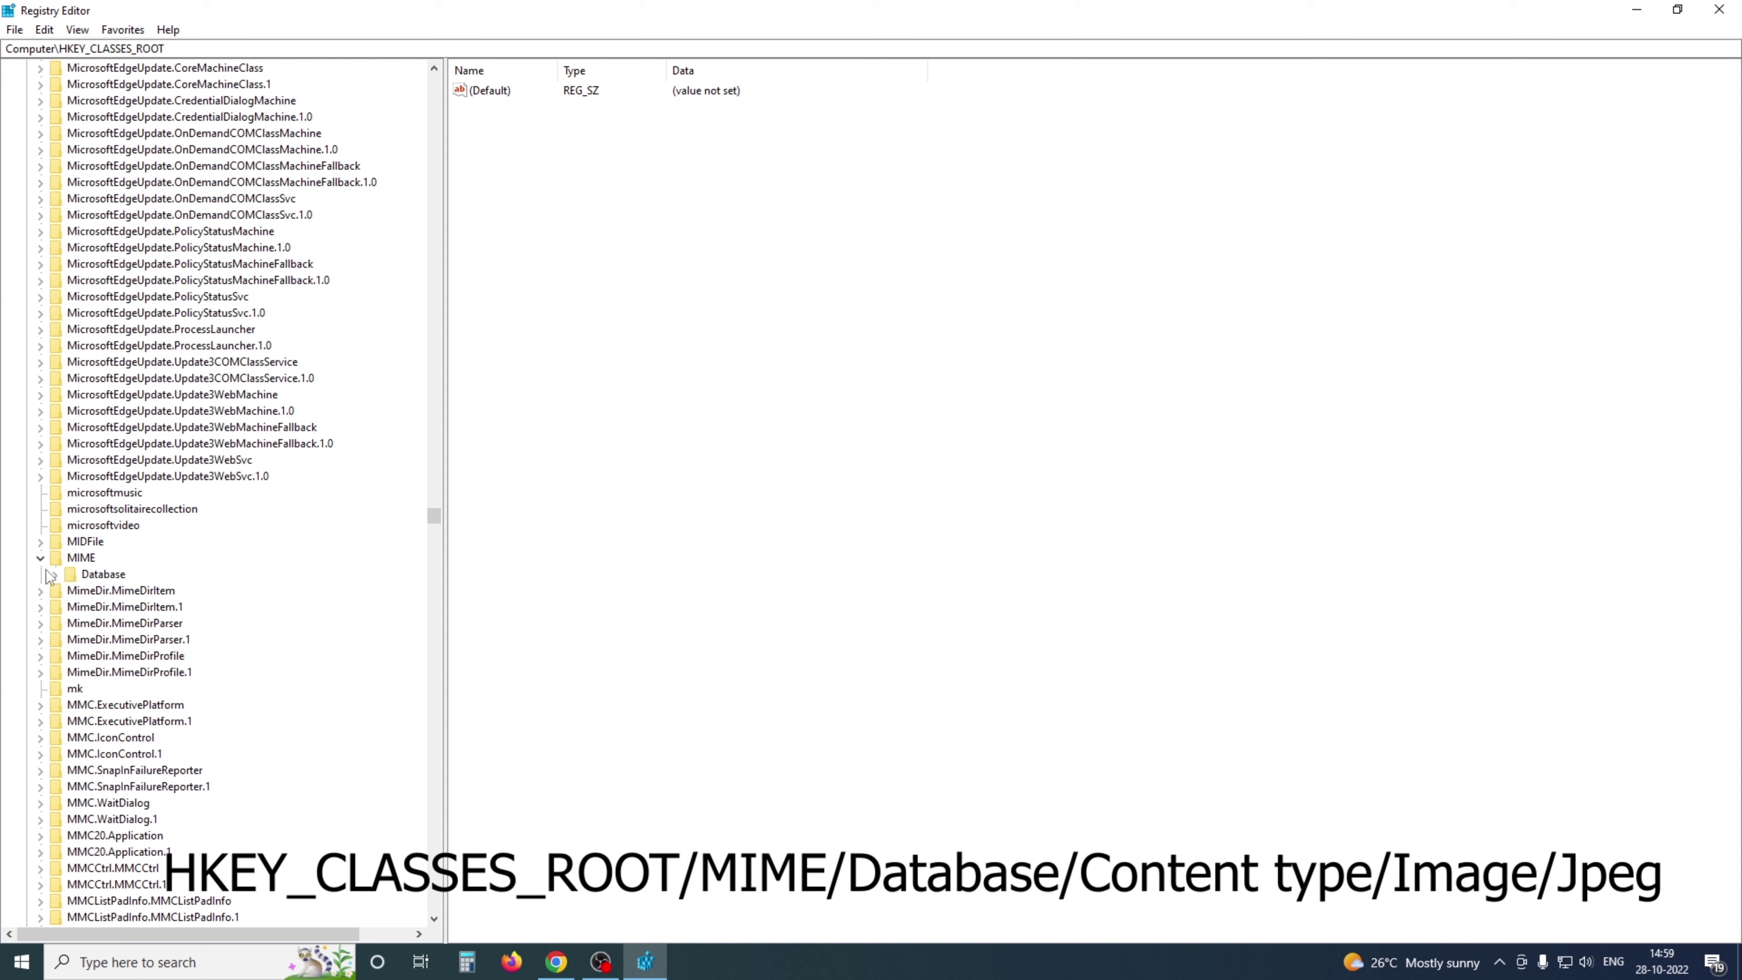
left_click(55, 575)
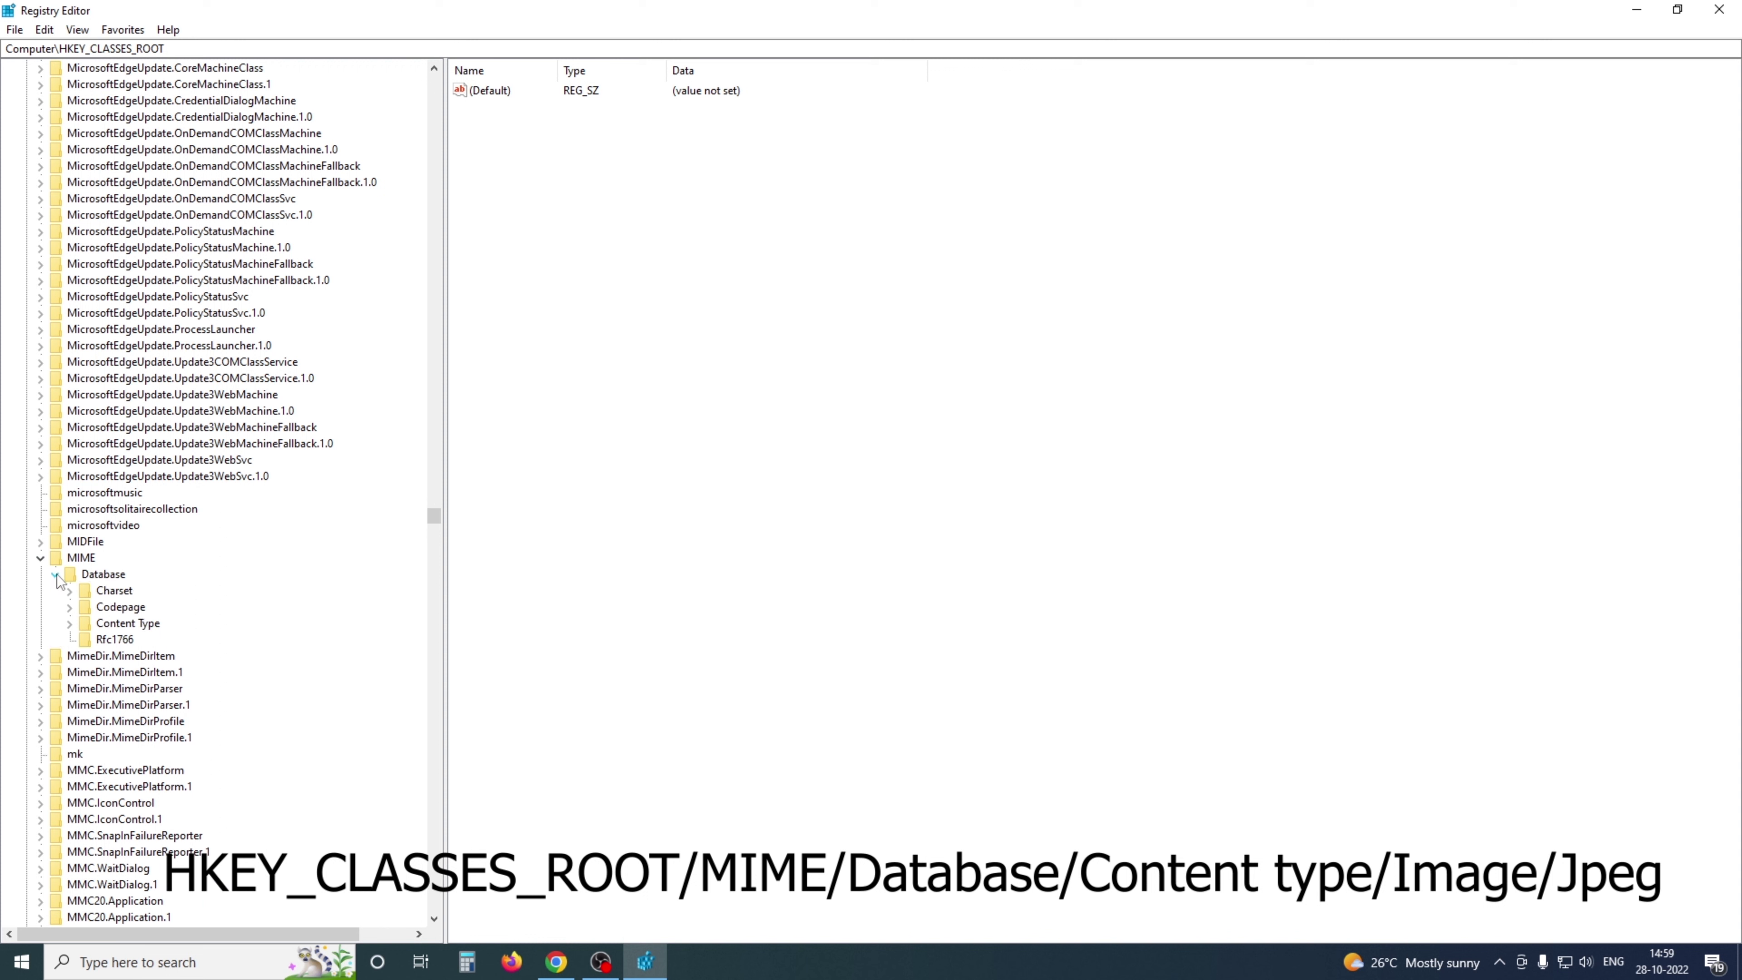
left_click(70, 623)
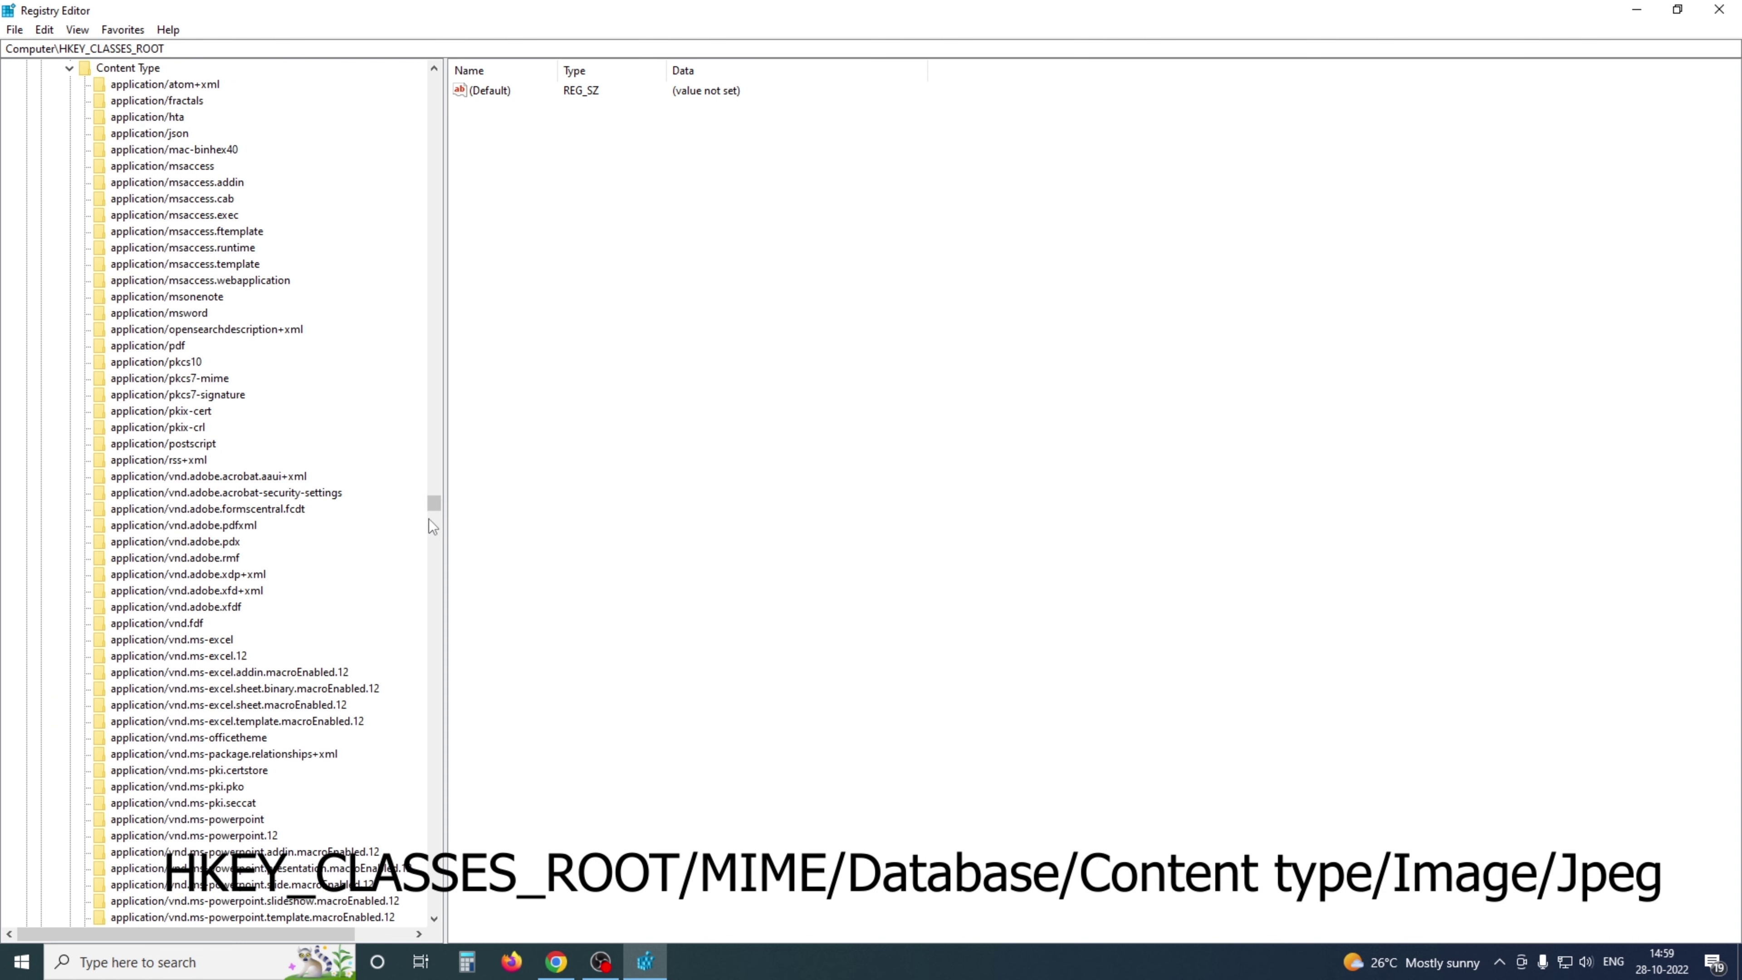
left_click_drag(433, 503, 433, 526)
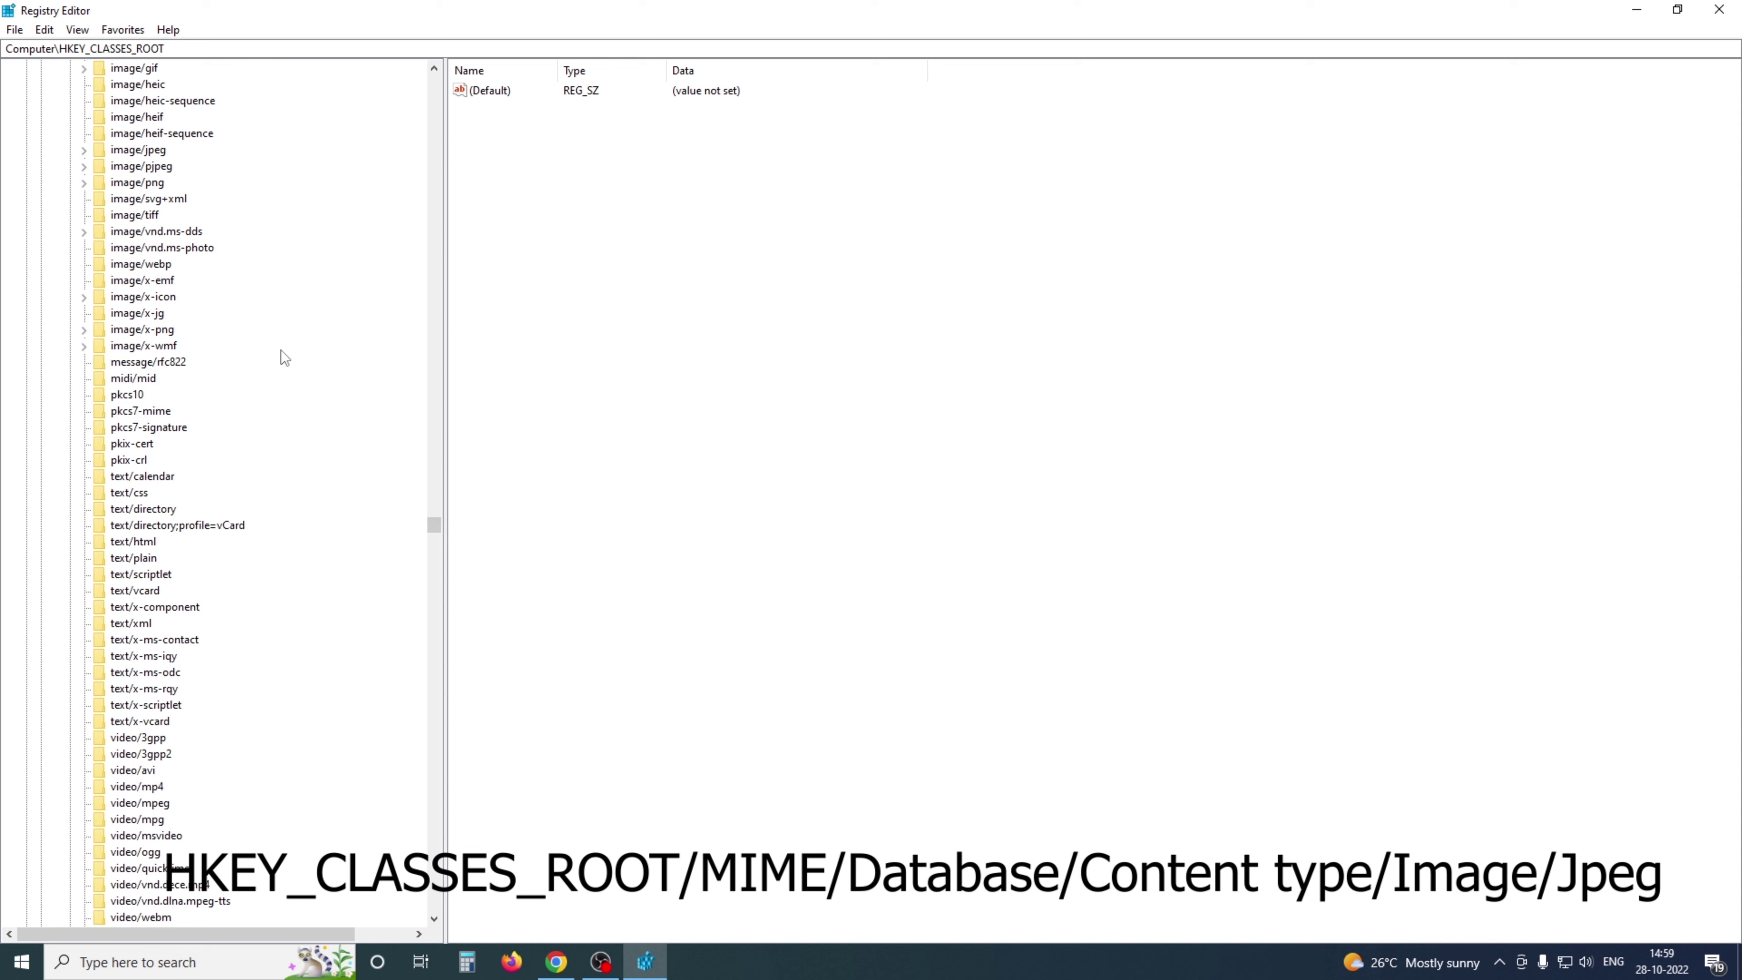
double_click(140, 151)
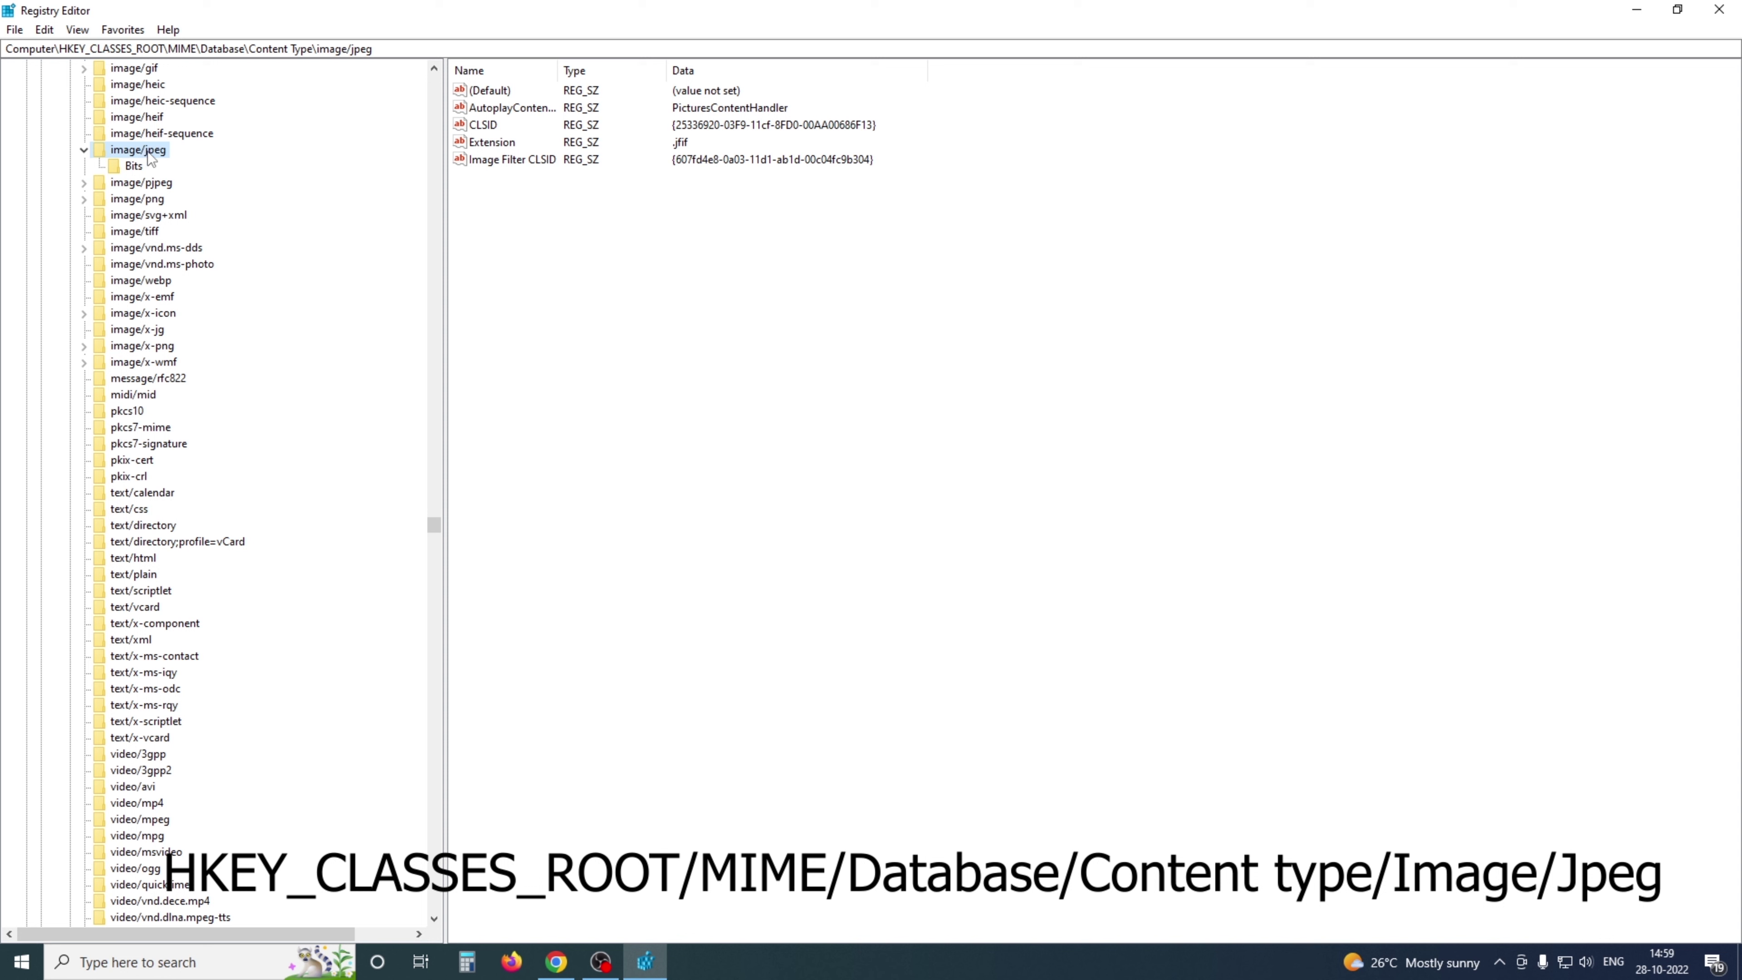
Set the image/jpeg key's Extension value to .jpg and close the Registry Editor.
double_click(502, 143)
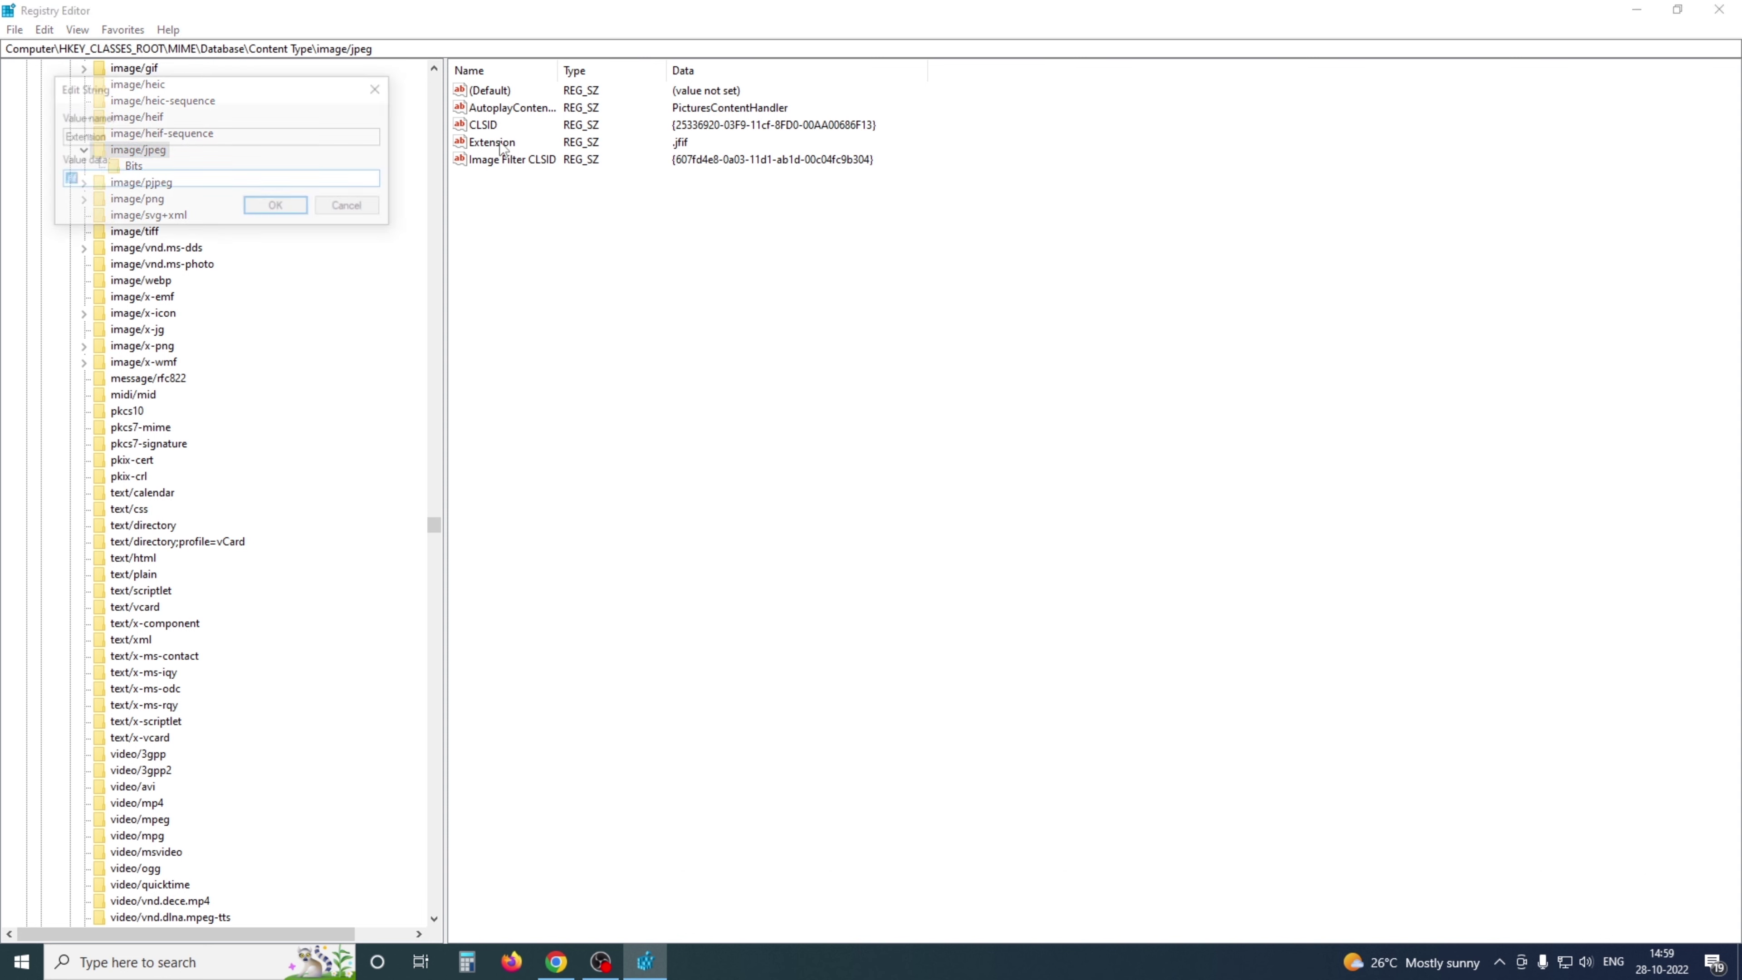
left_click(137, 182)
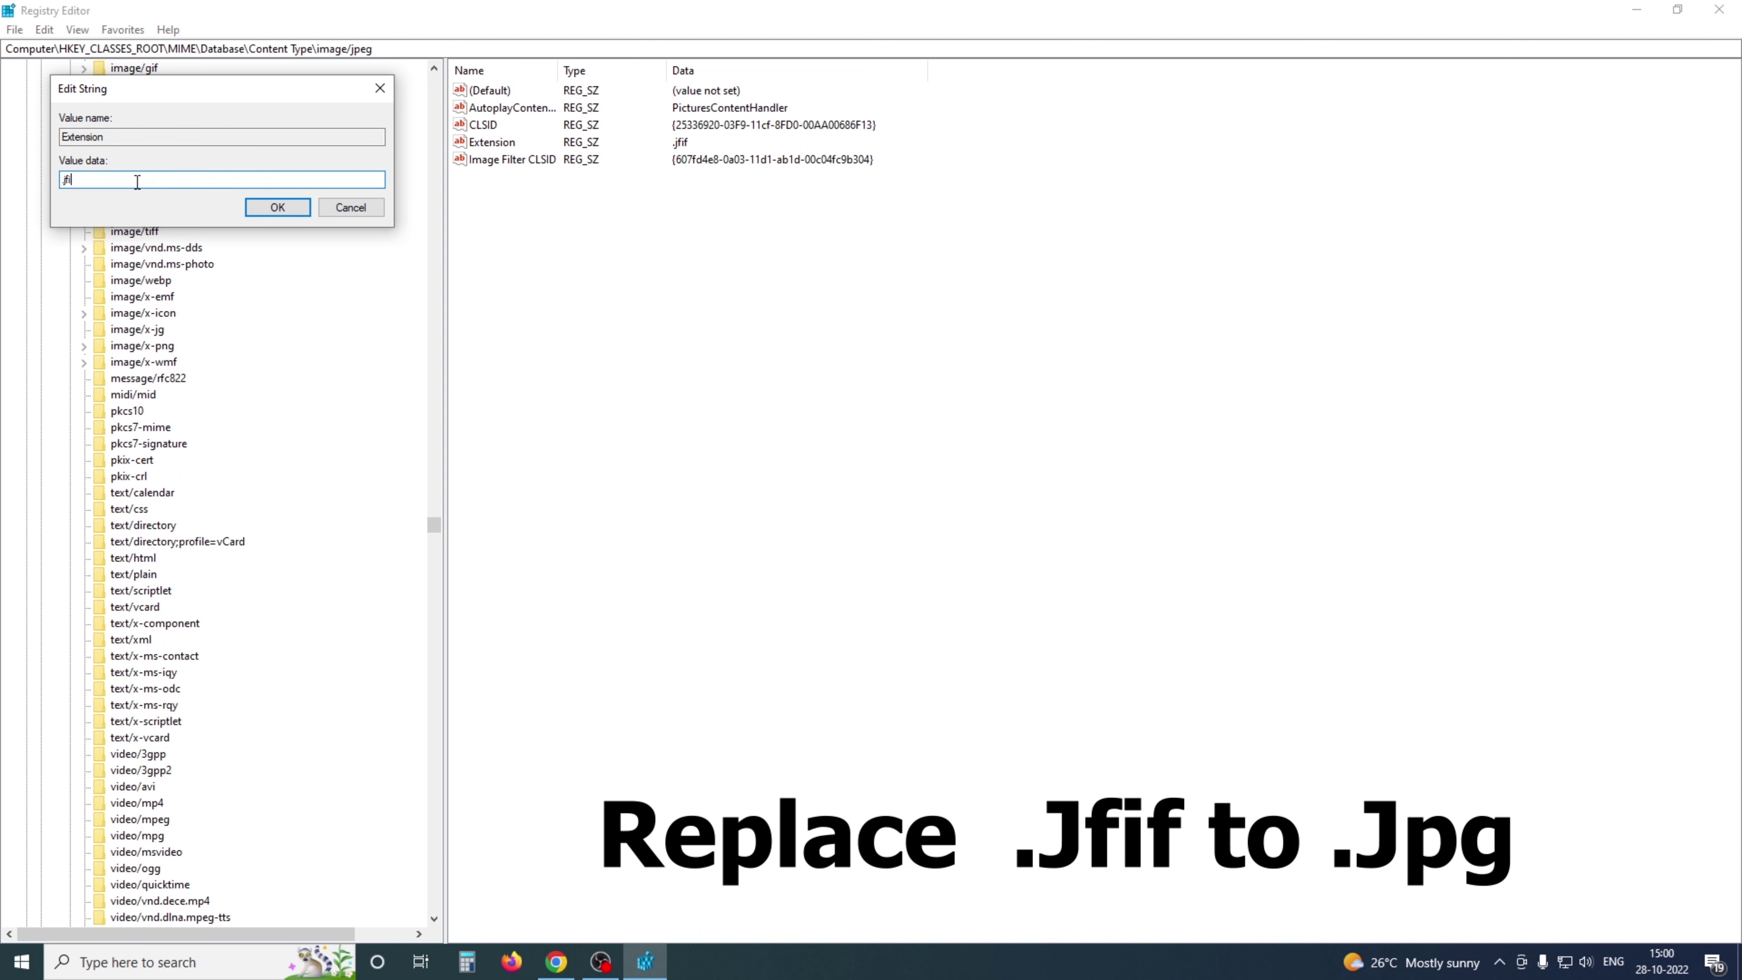
key("BackSpace")
key("BackSpace")
left_click(261, 210)
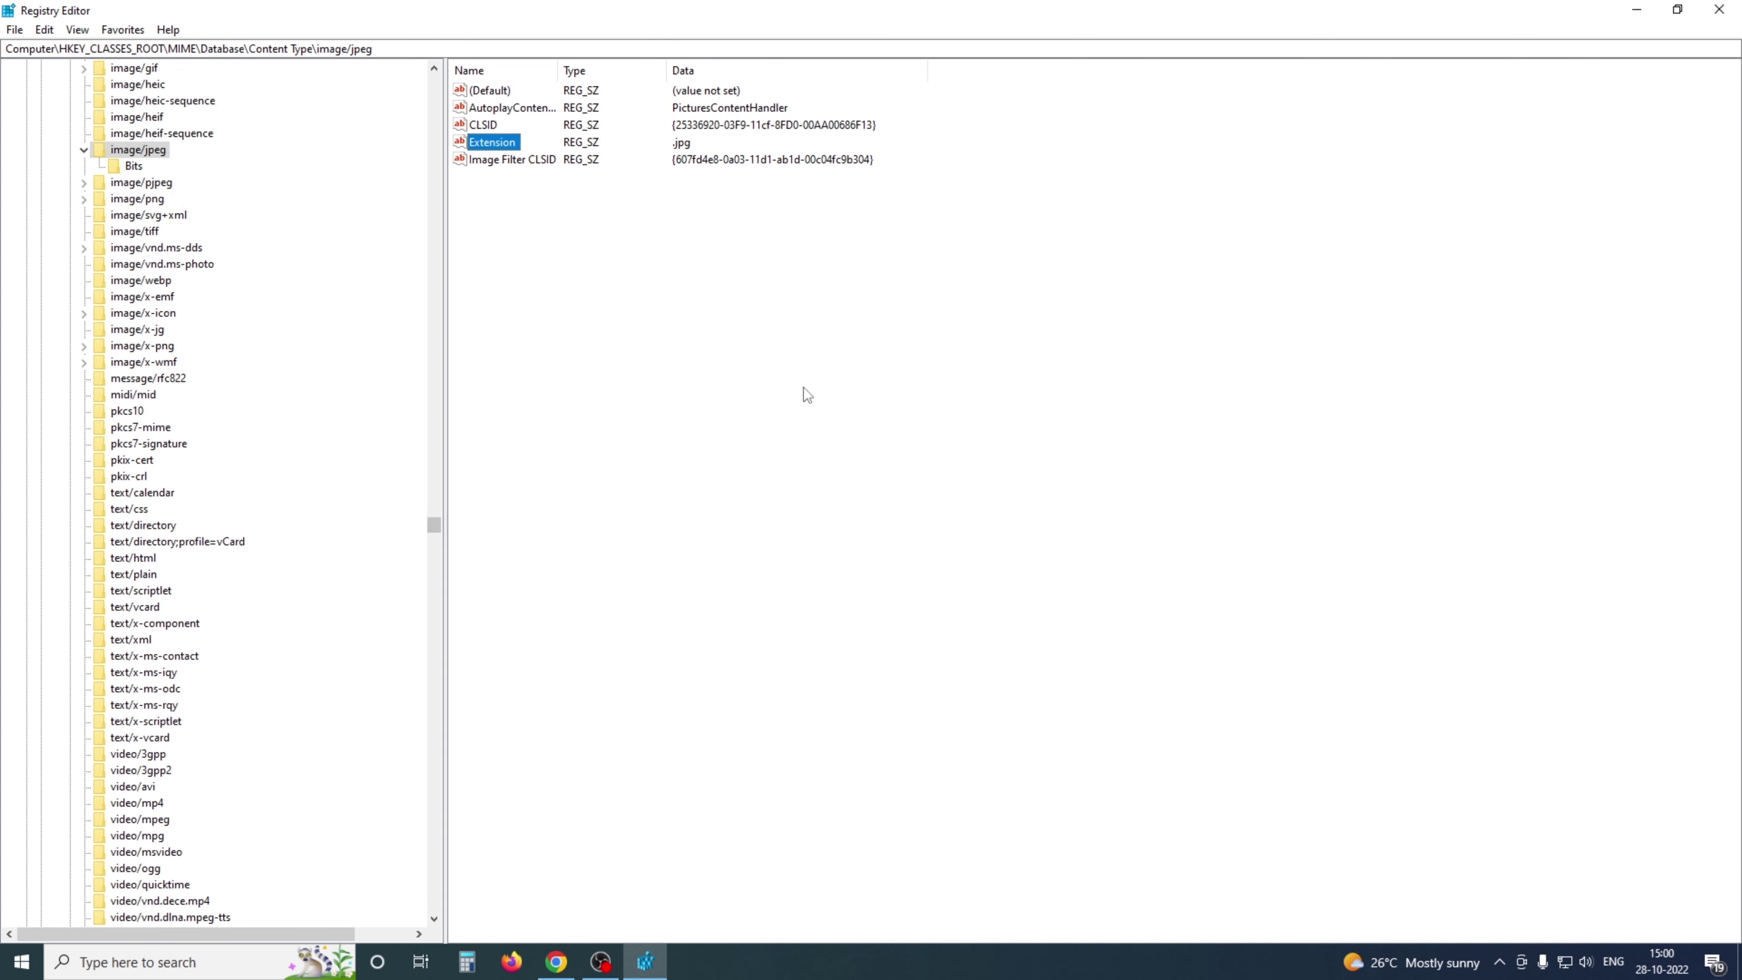
left_click(1719, 10)
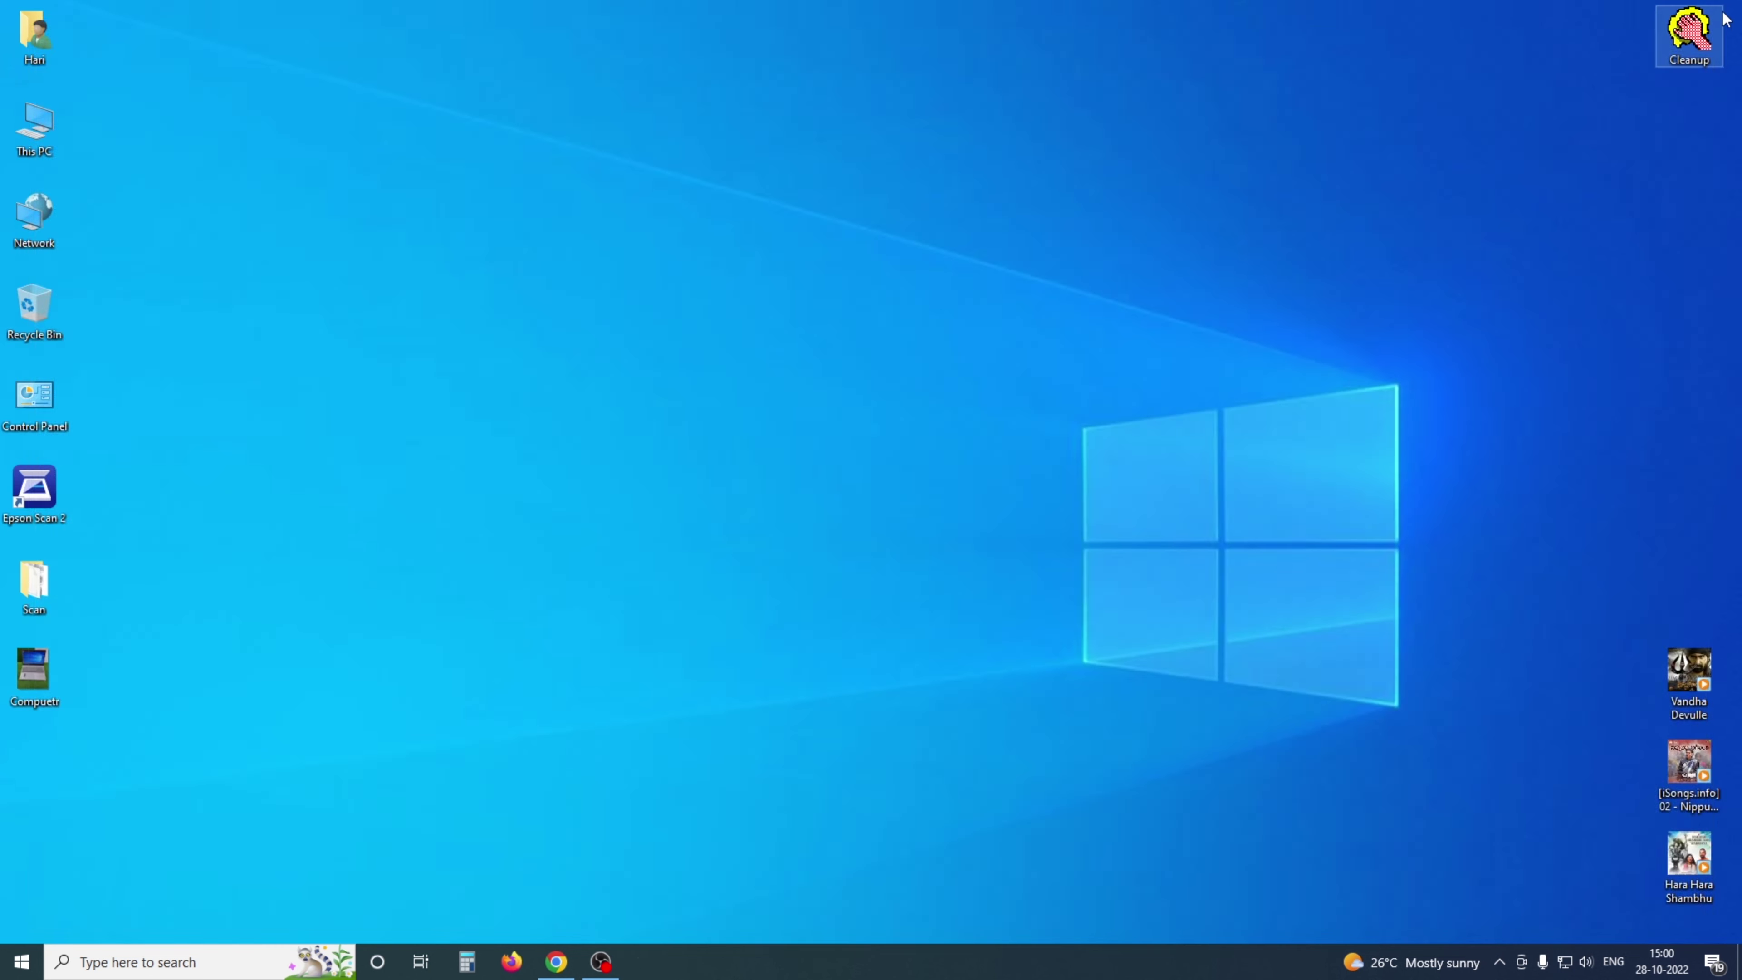
Return to the Compuetr image on the desktop and recheck its file type after the registry change.
right_click(575, 409)
left_click(607, 482)
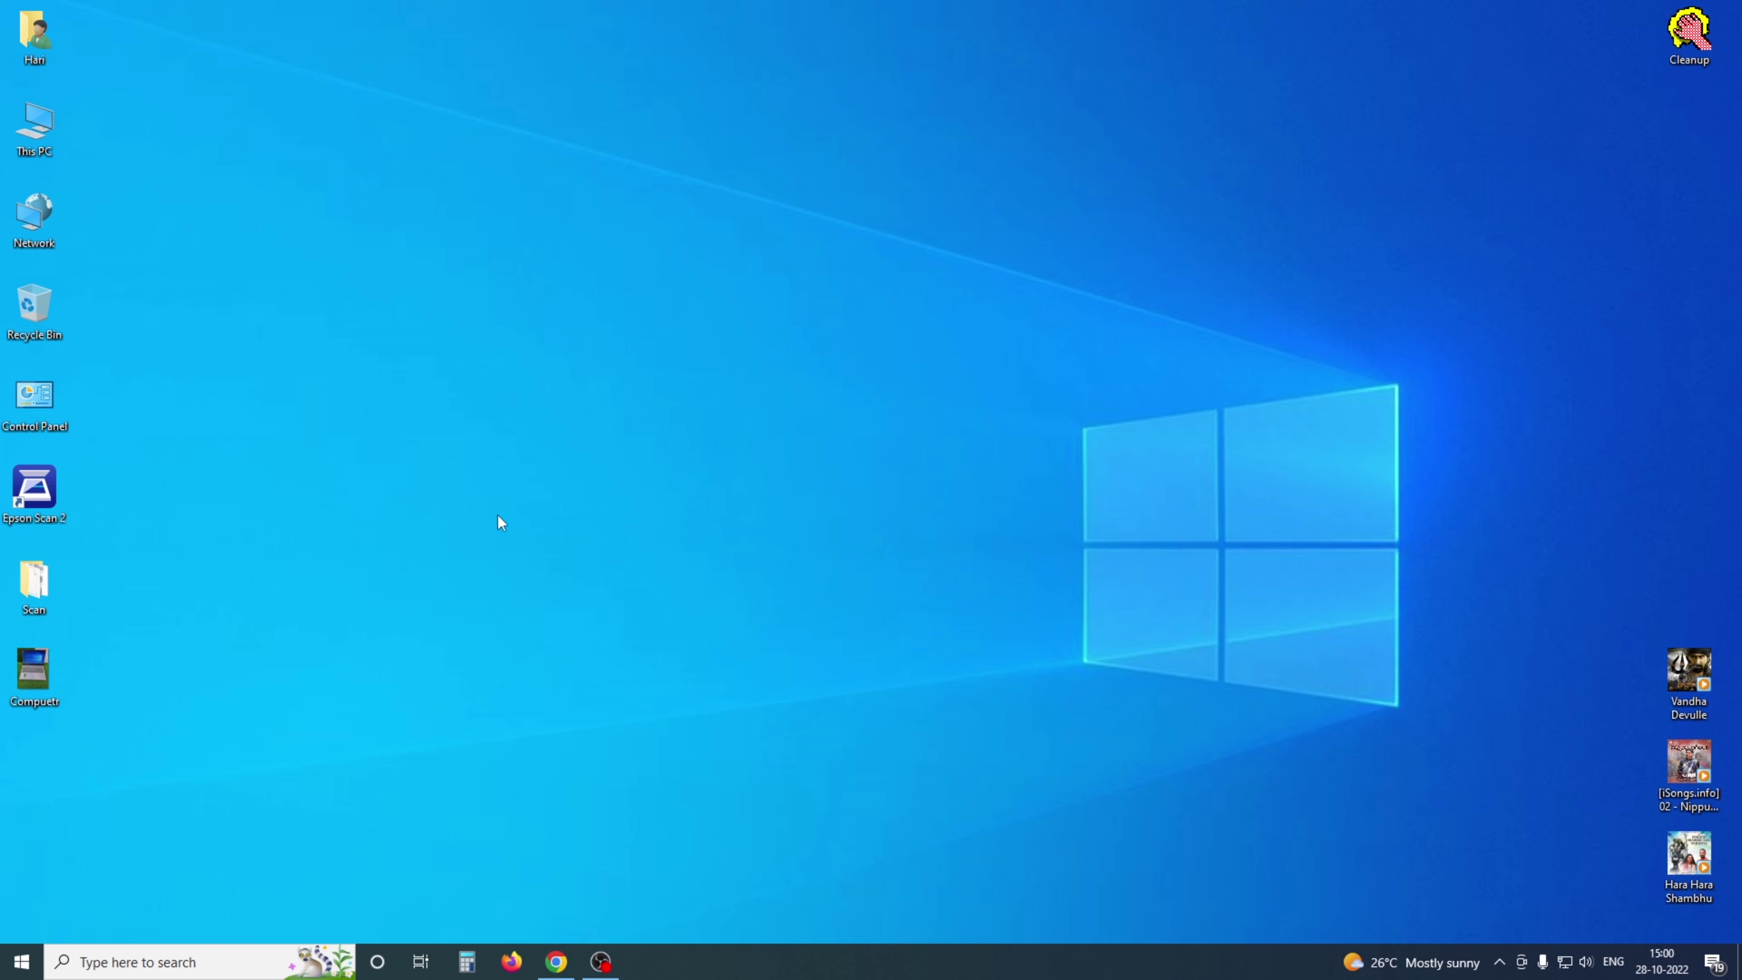
right_click(37, 676)
left_click(79, 652)
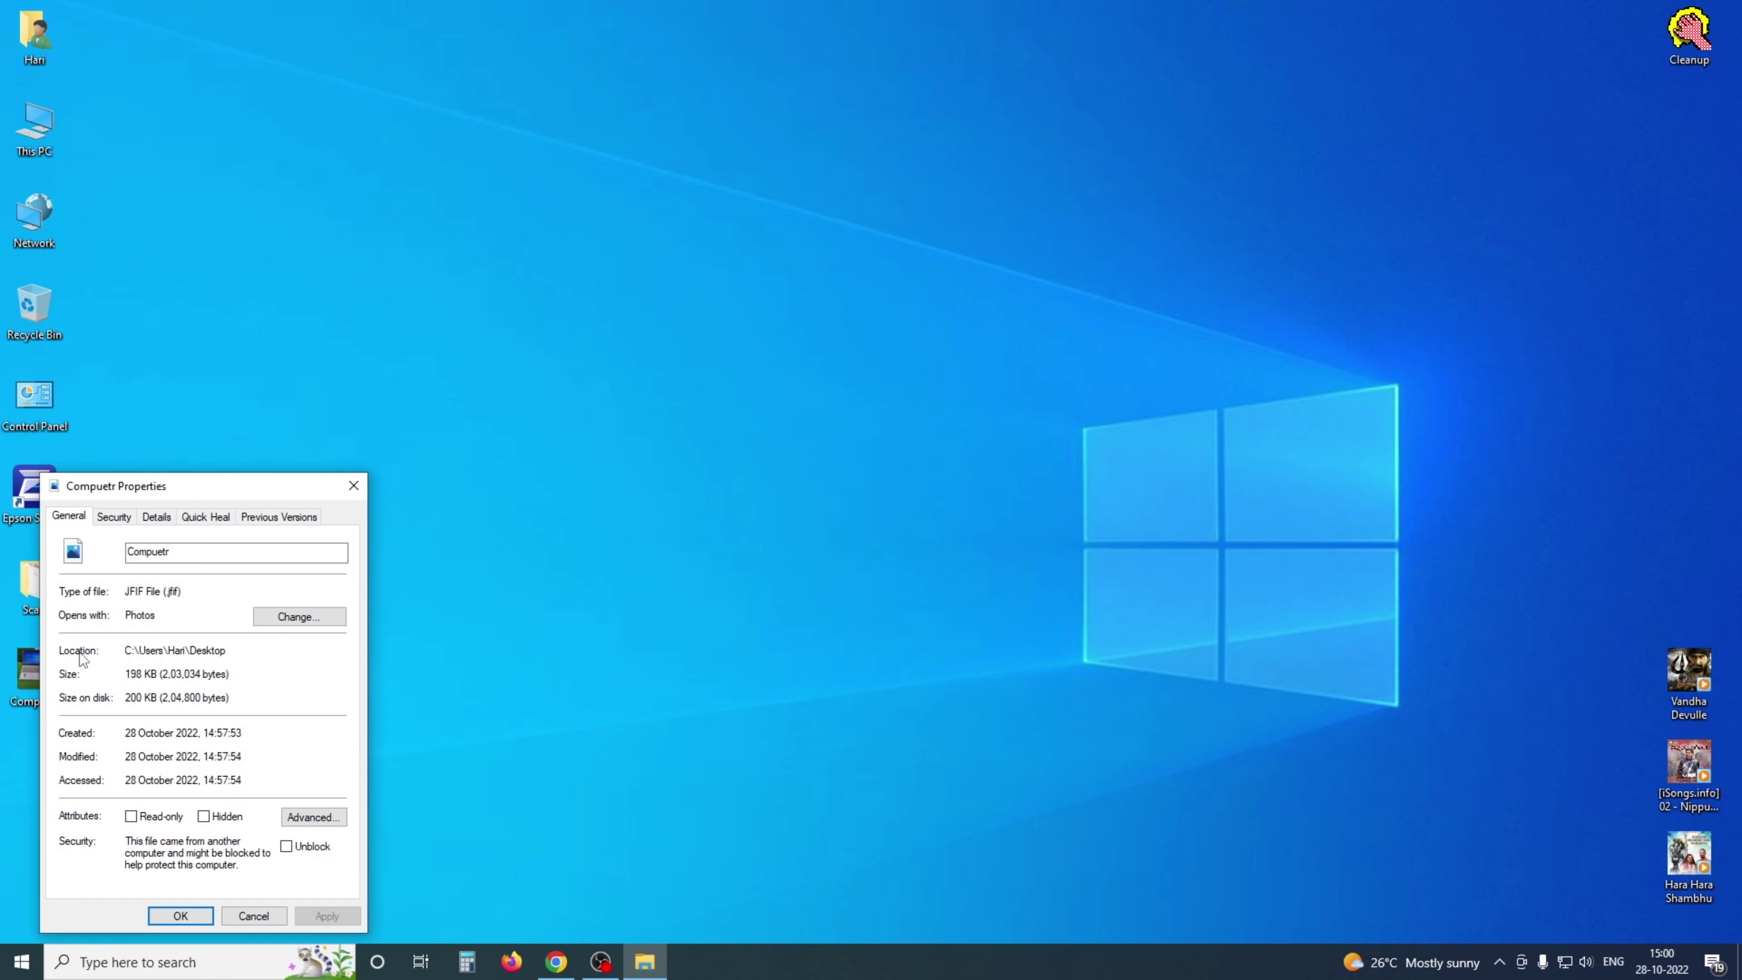
Close the image's properties, switch to Chrome and save the open WhatsApp laptop photo to the Desktop as Computer 1.
left_click(181, 918)
left_click(557, 963)
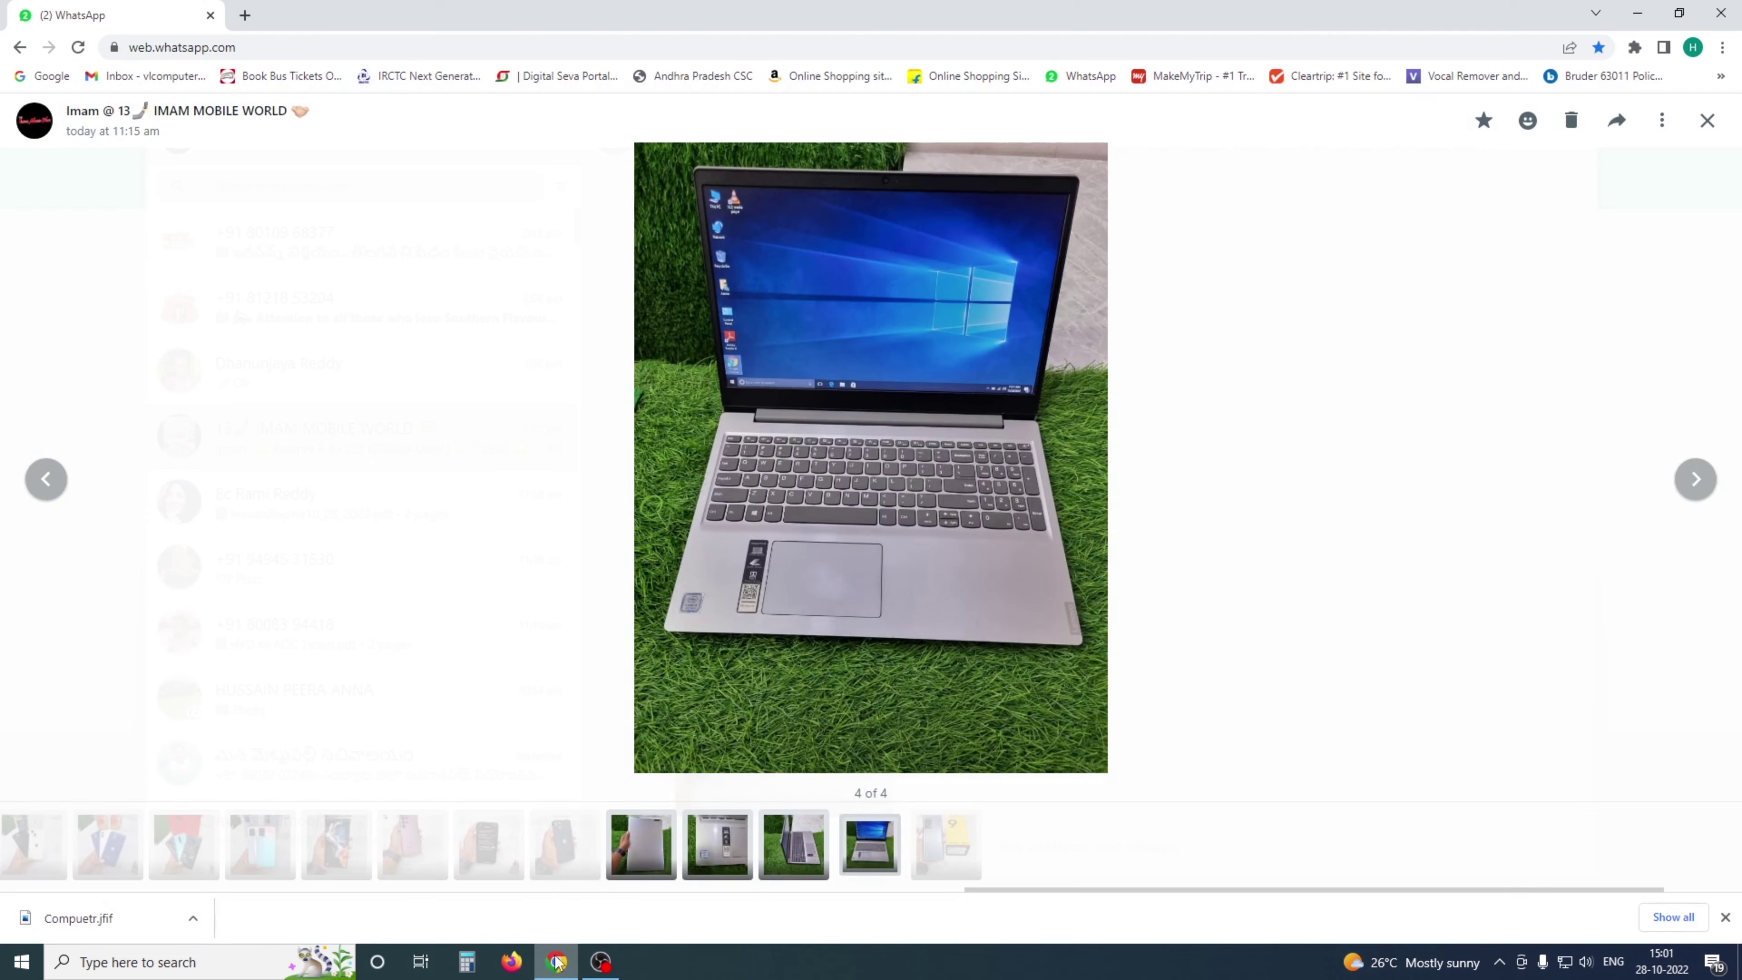
right_click(831, 326)
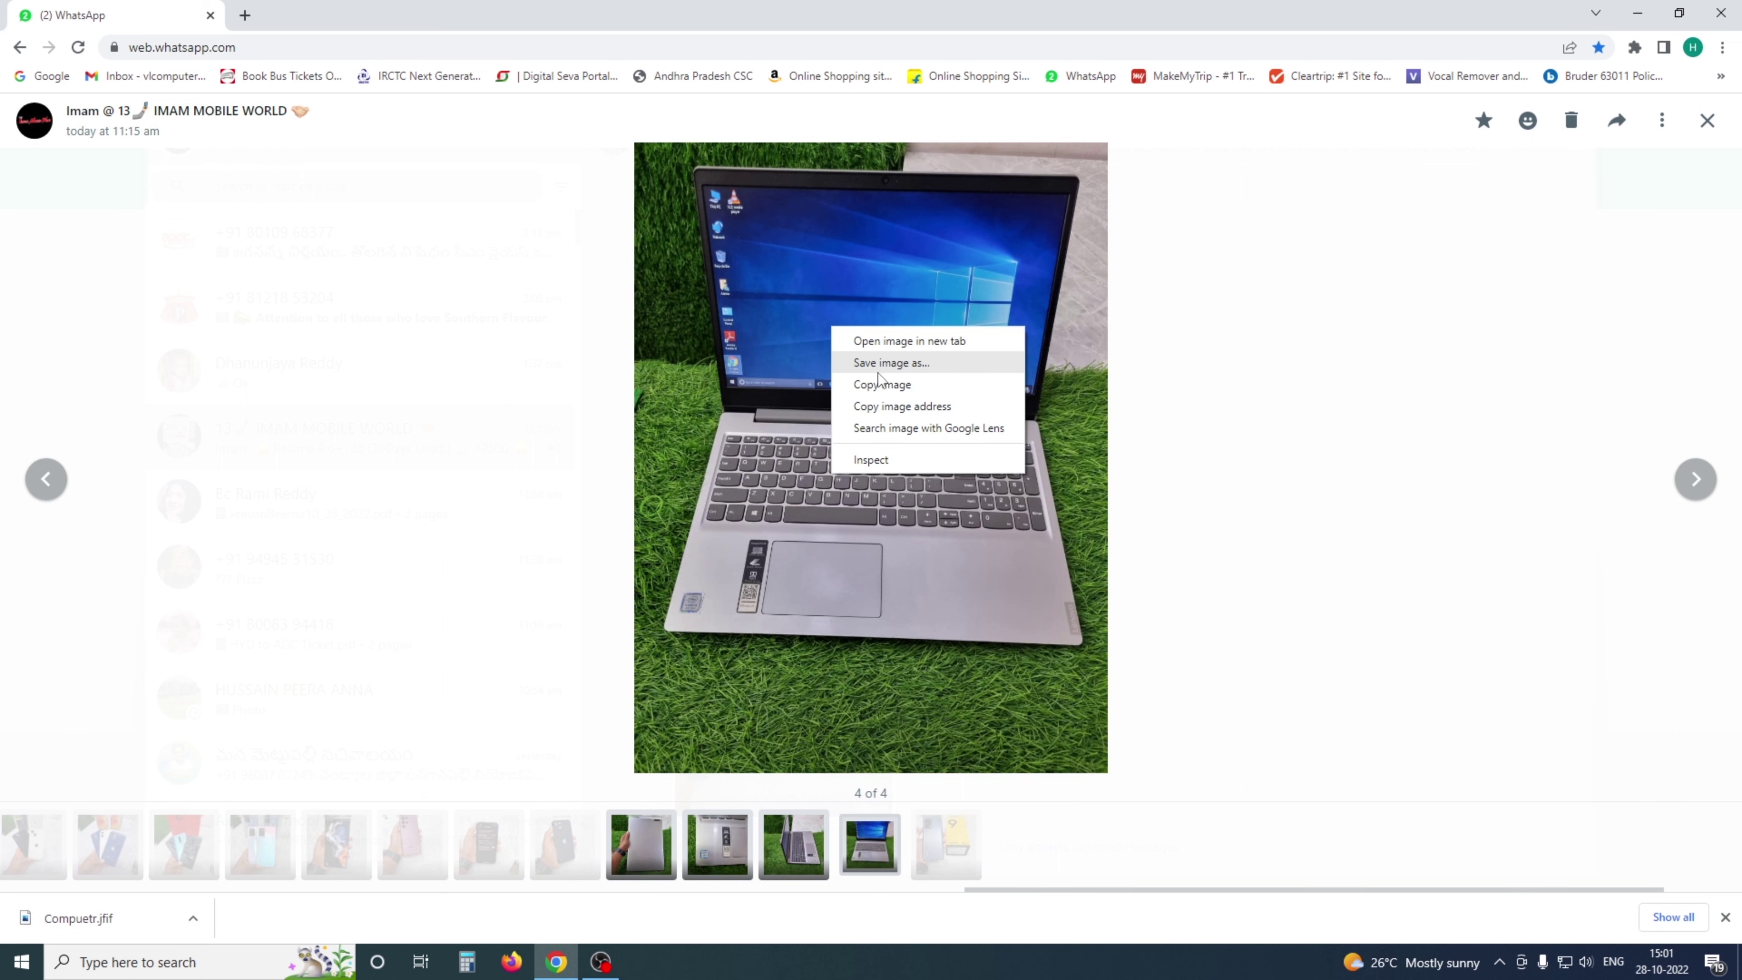
left_click(895, 364)
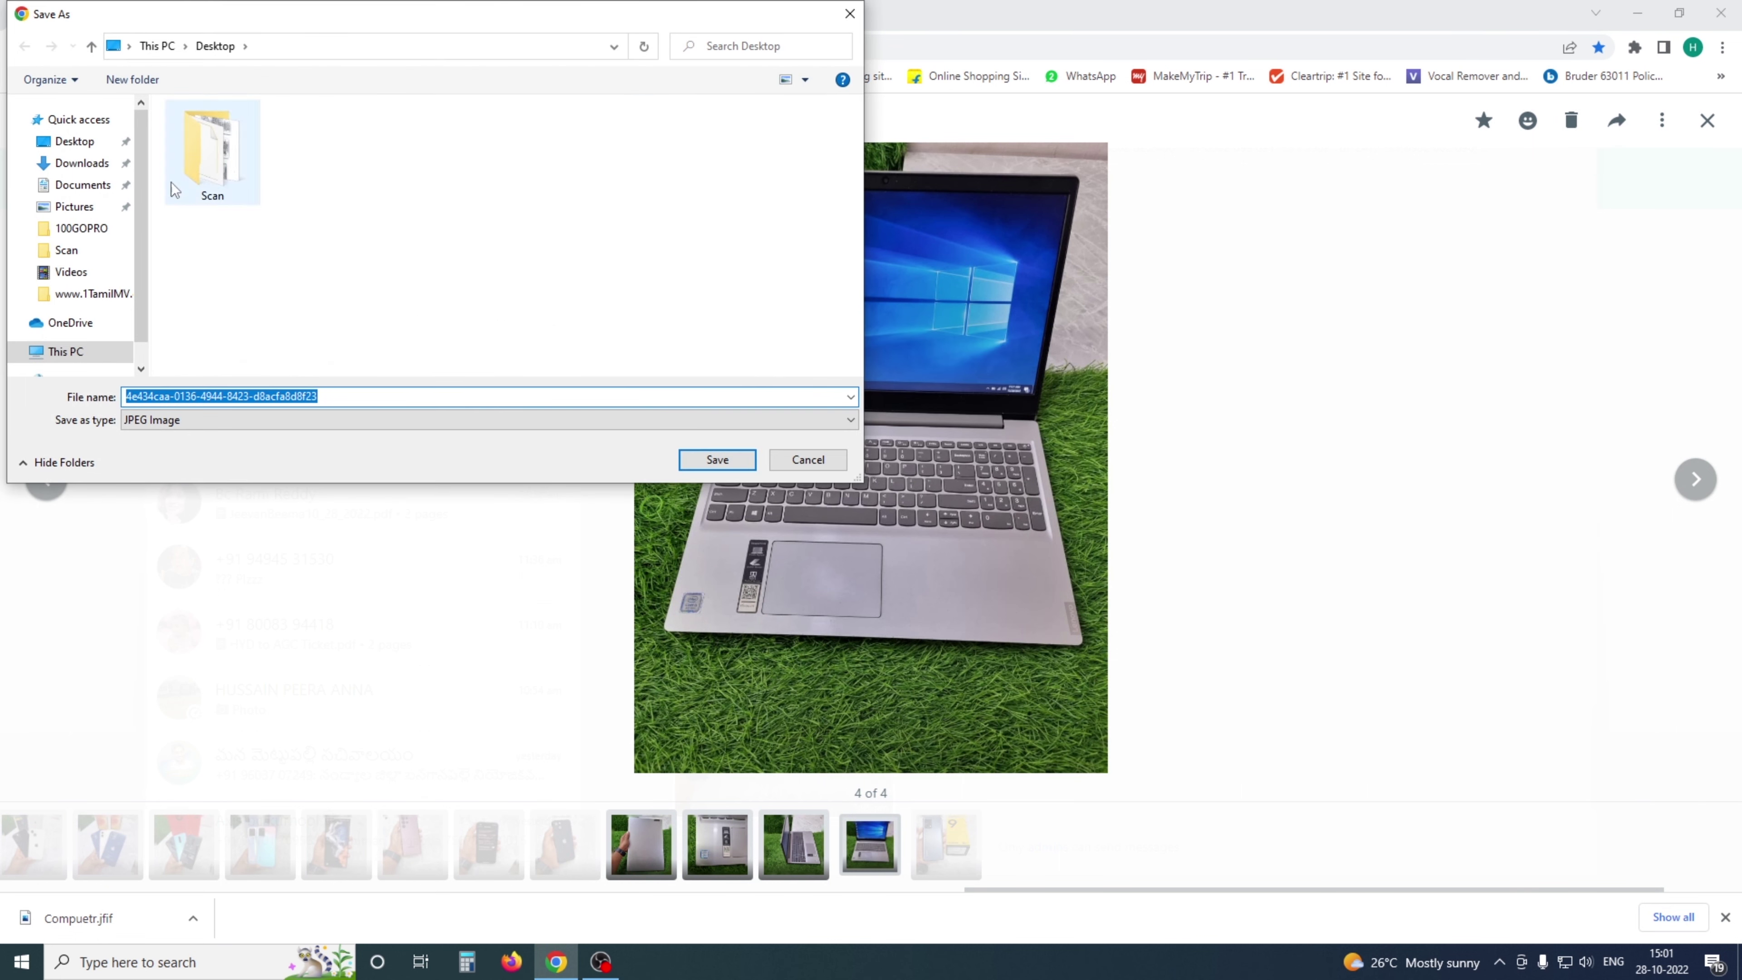
left_click(76, 146)
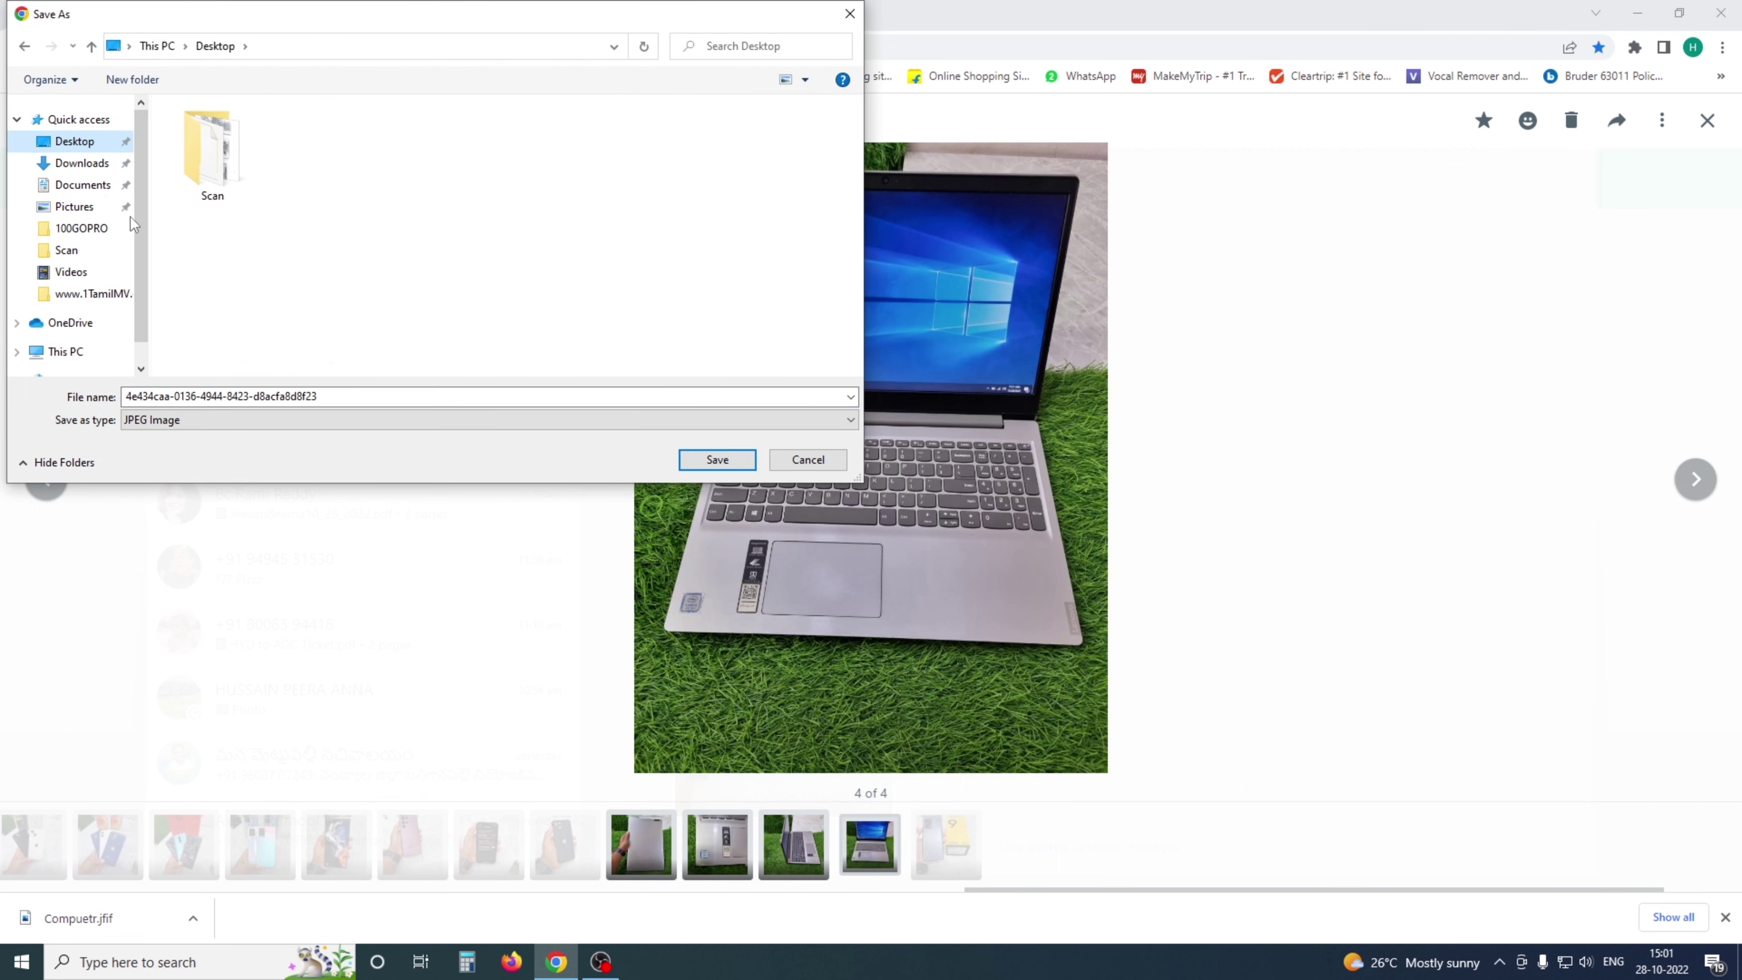
double_click(367, 395)
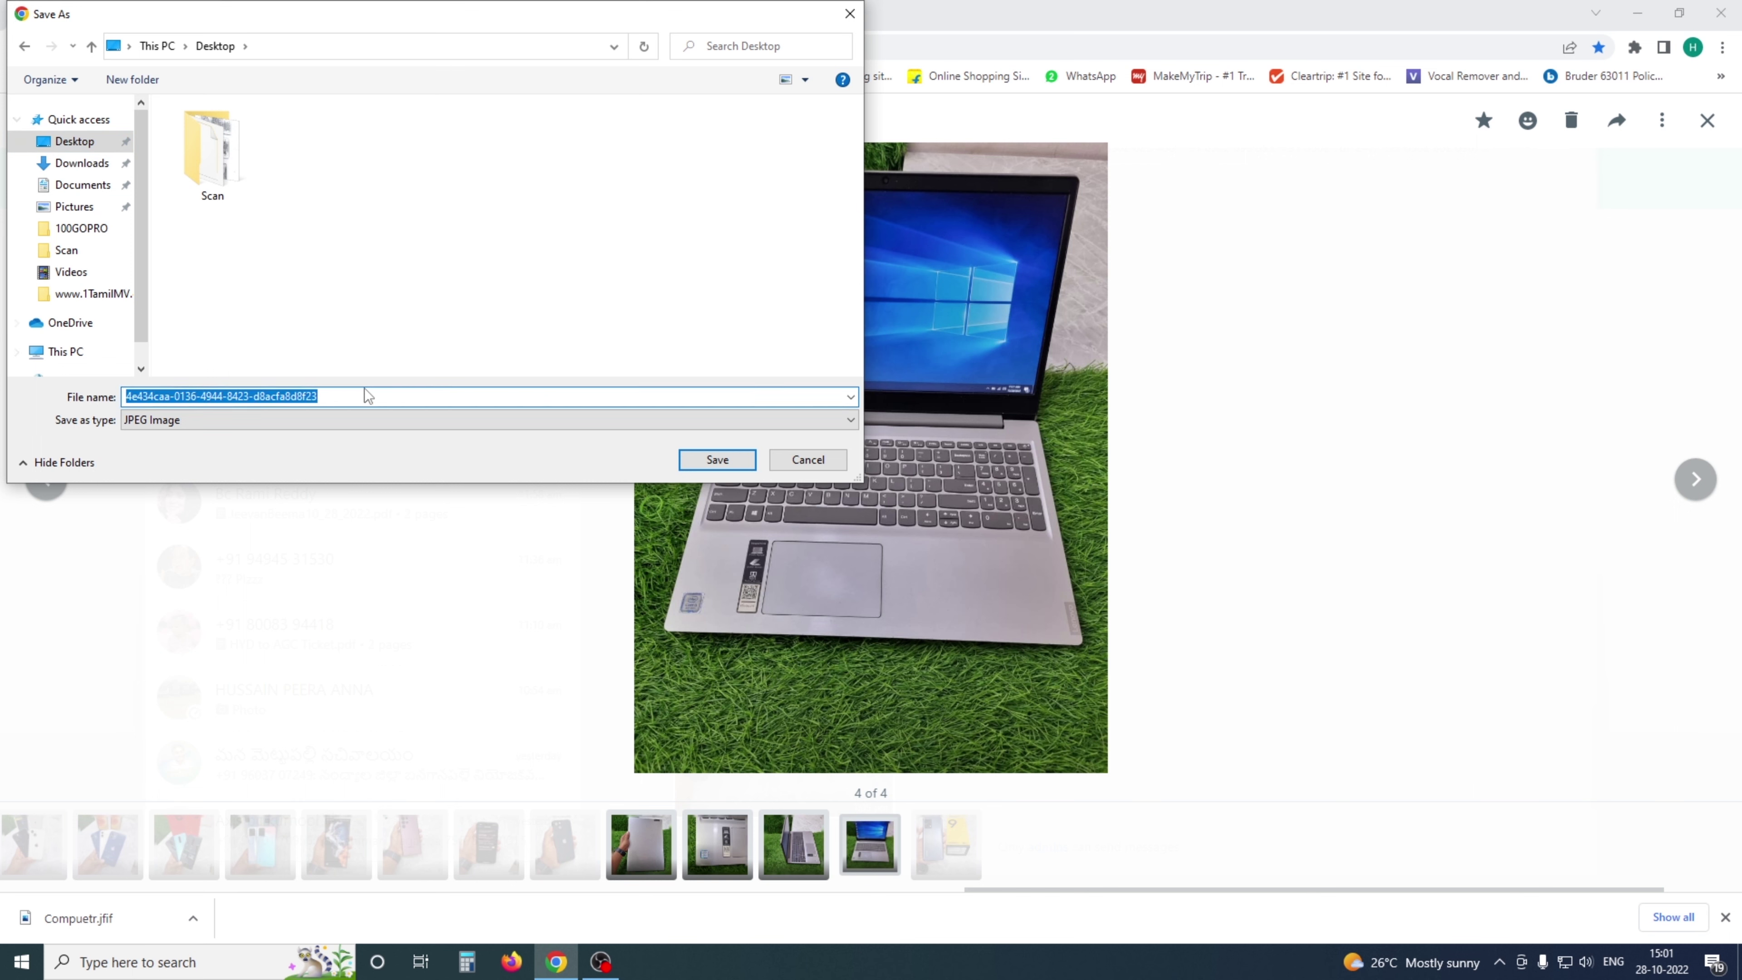
type("Computer 1")
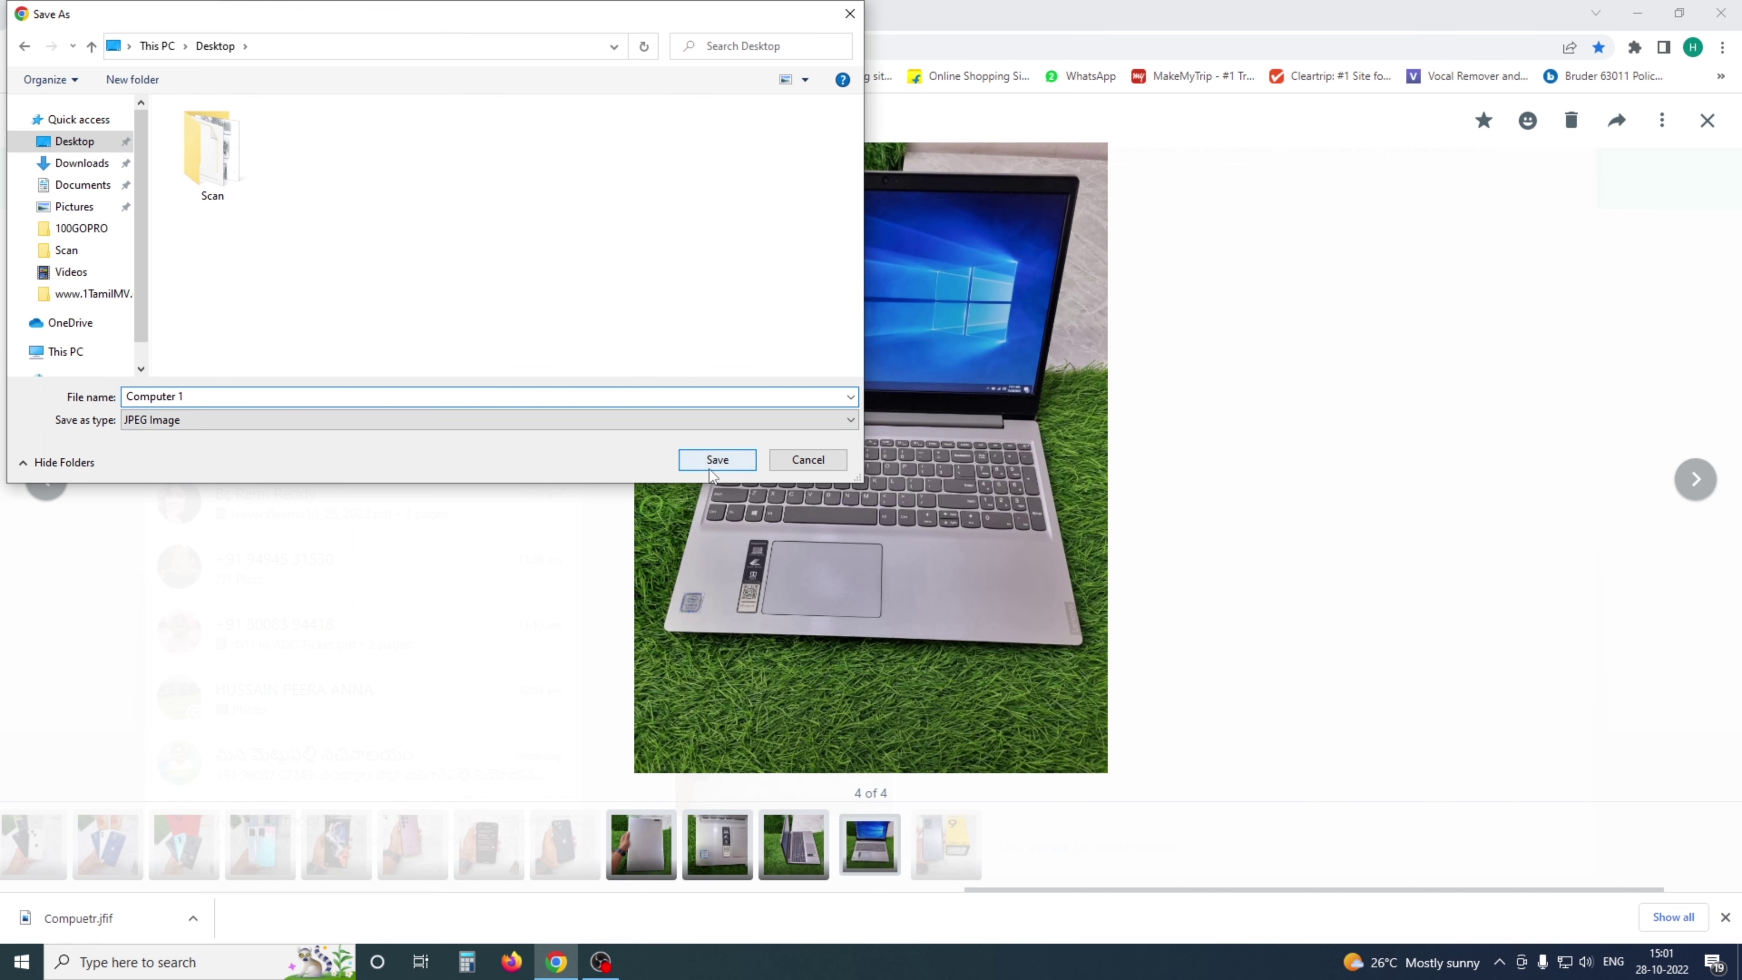
left_click(694, 465)
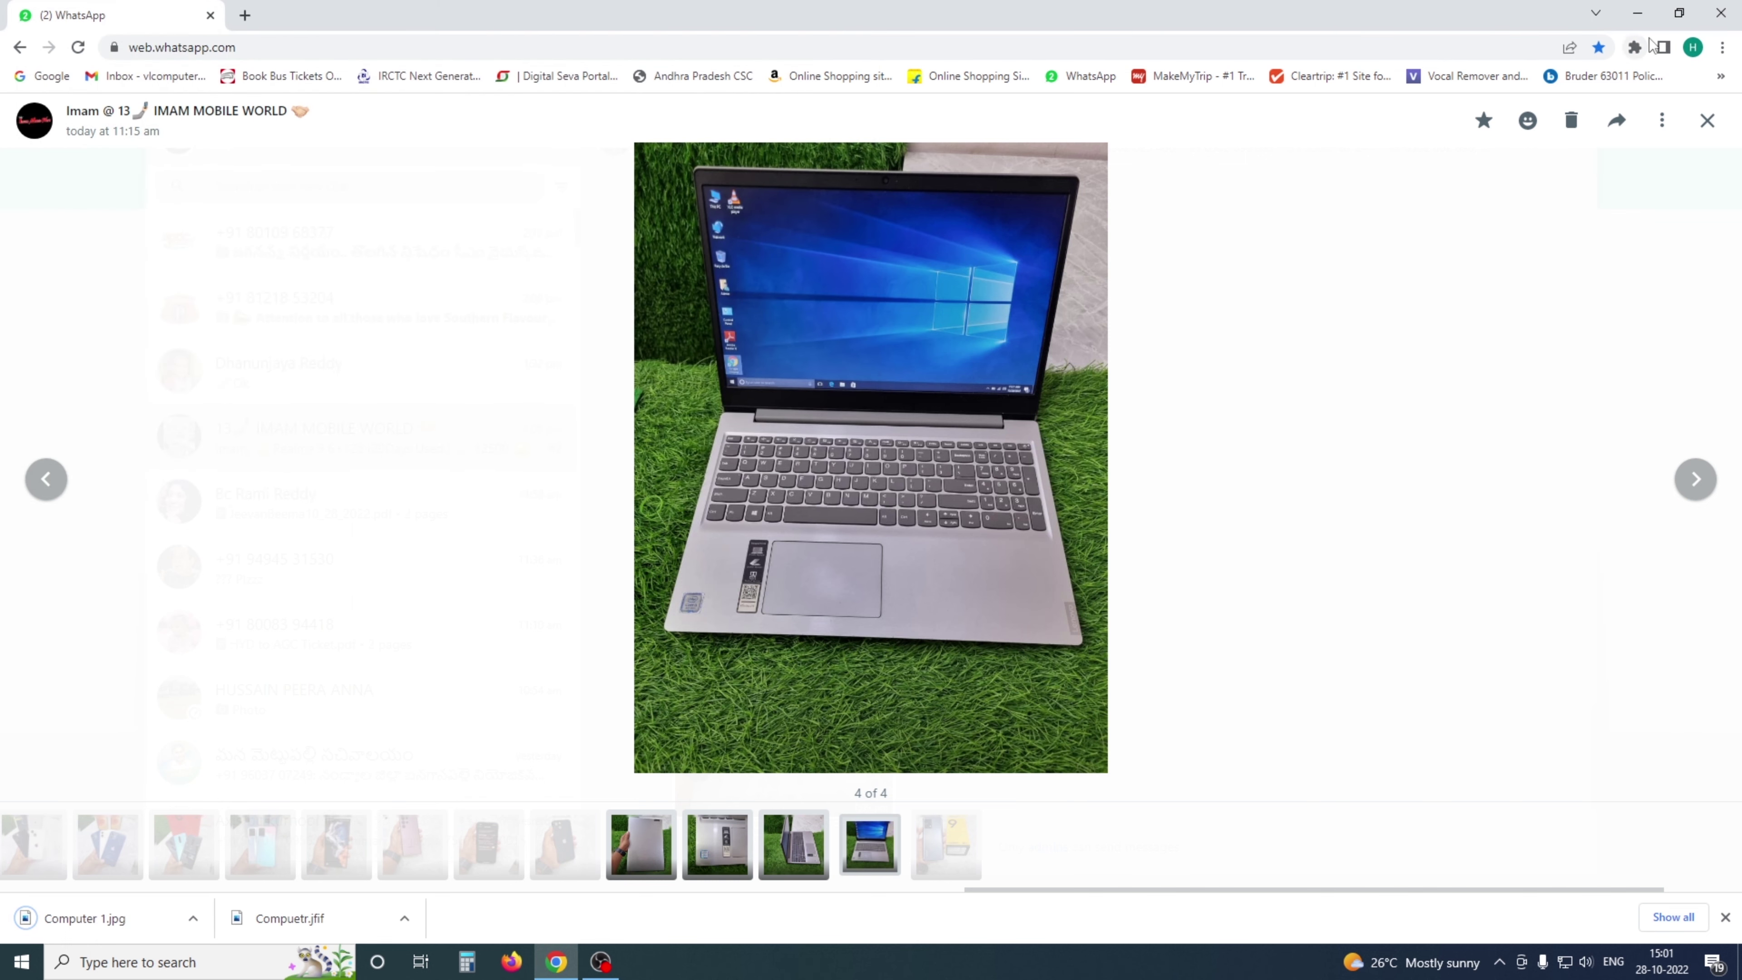
Minimize the browser and check the file type of the Computer 1 image on the desktop in its properties.
left_click(1638, 12)
right_click(28, 772)
left_click(56, 755)
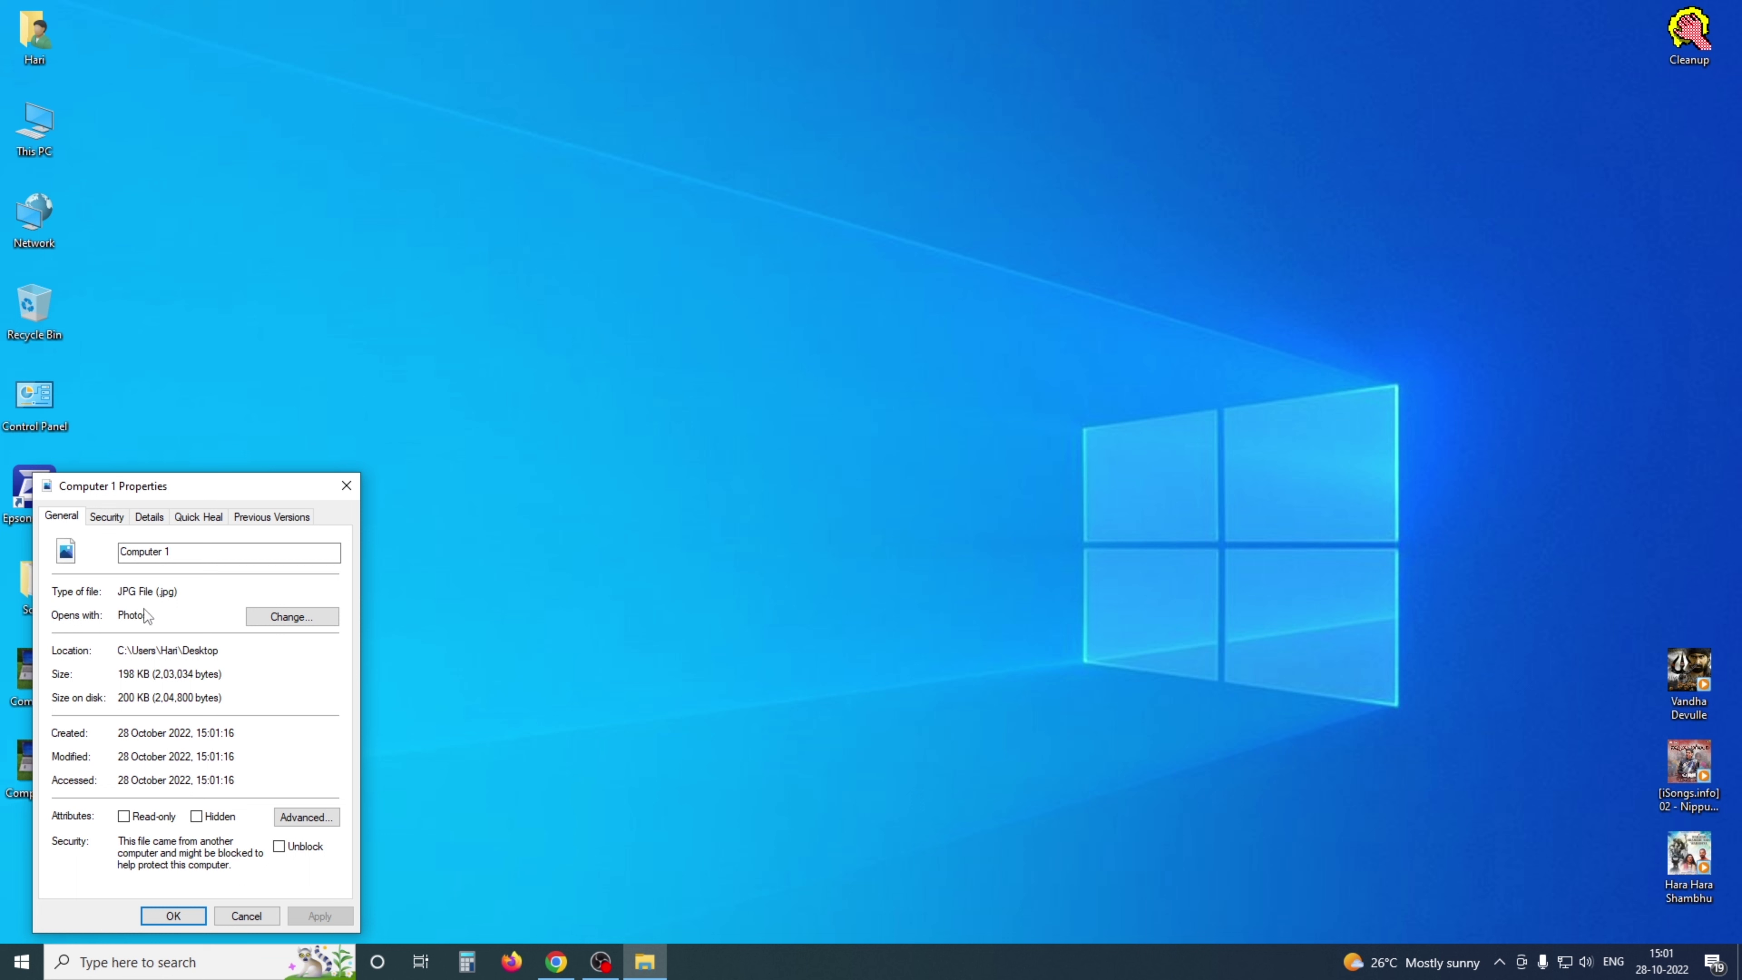
left_click(187, 910)
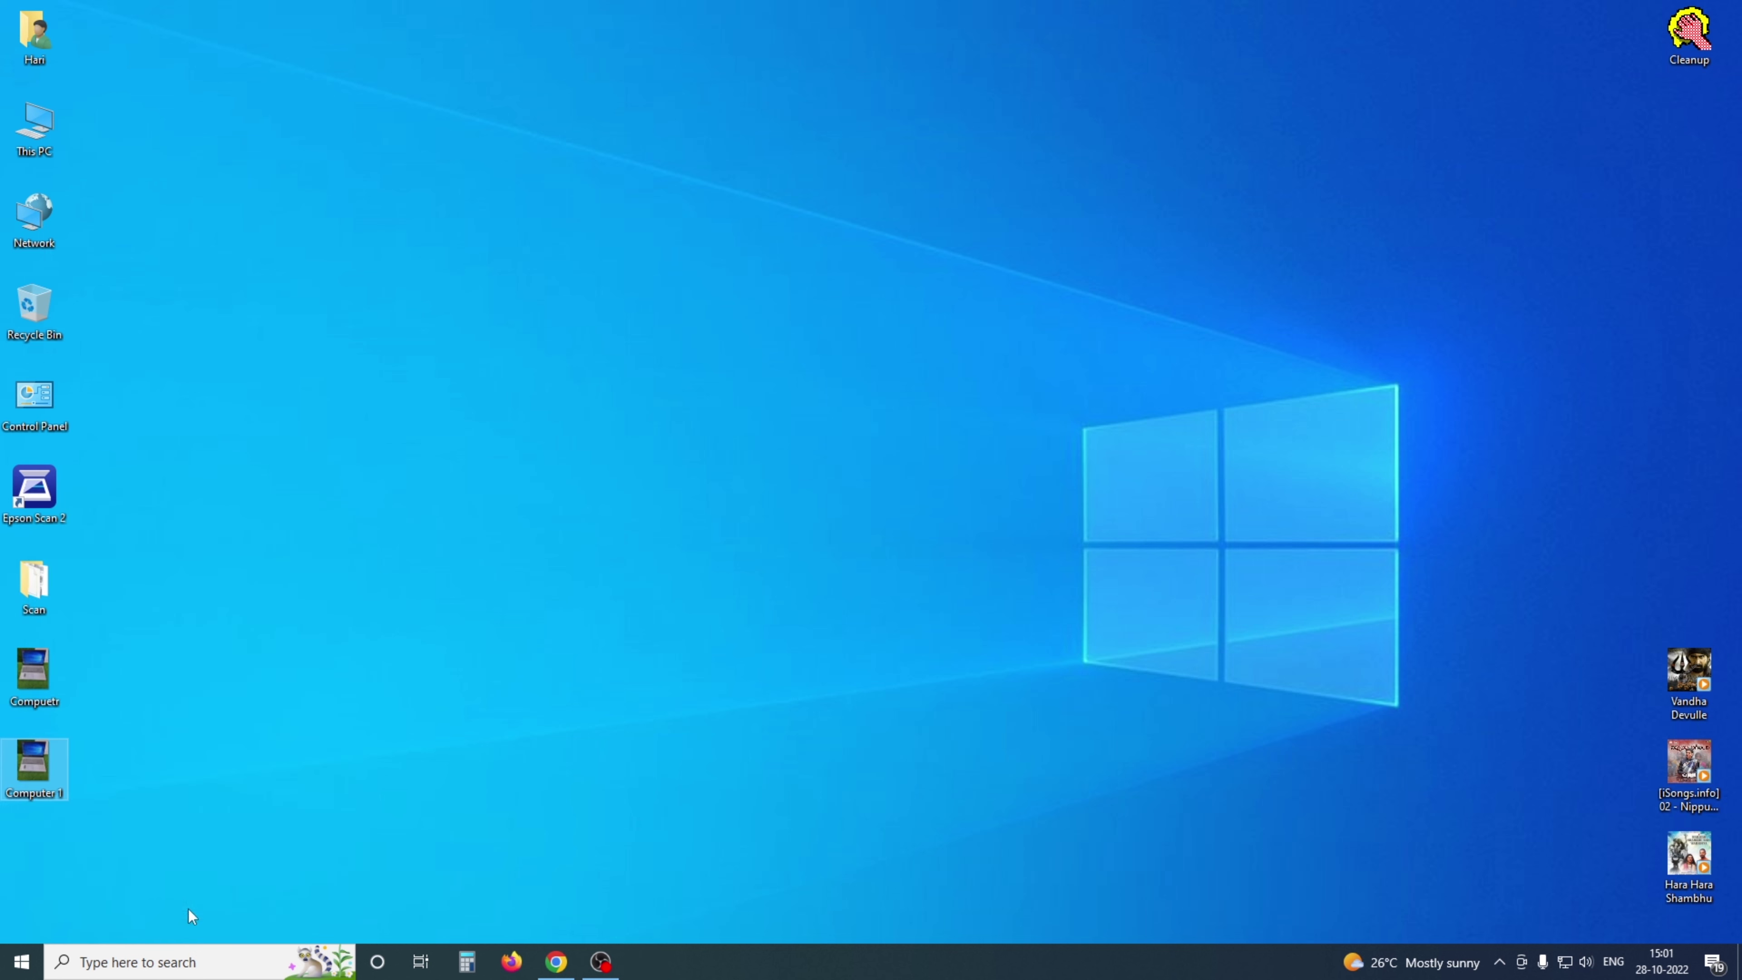
right_click(439, 411)
left_click(480, 489)
right_click(480, 376)
right_click(488, 407)
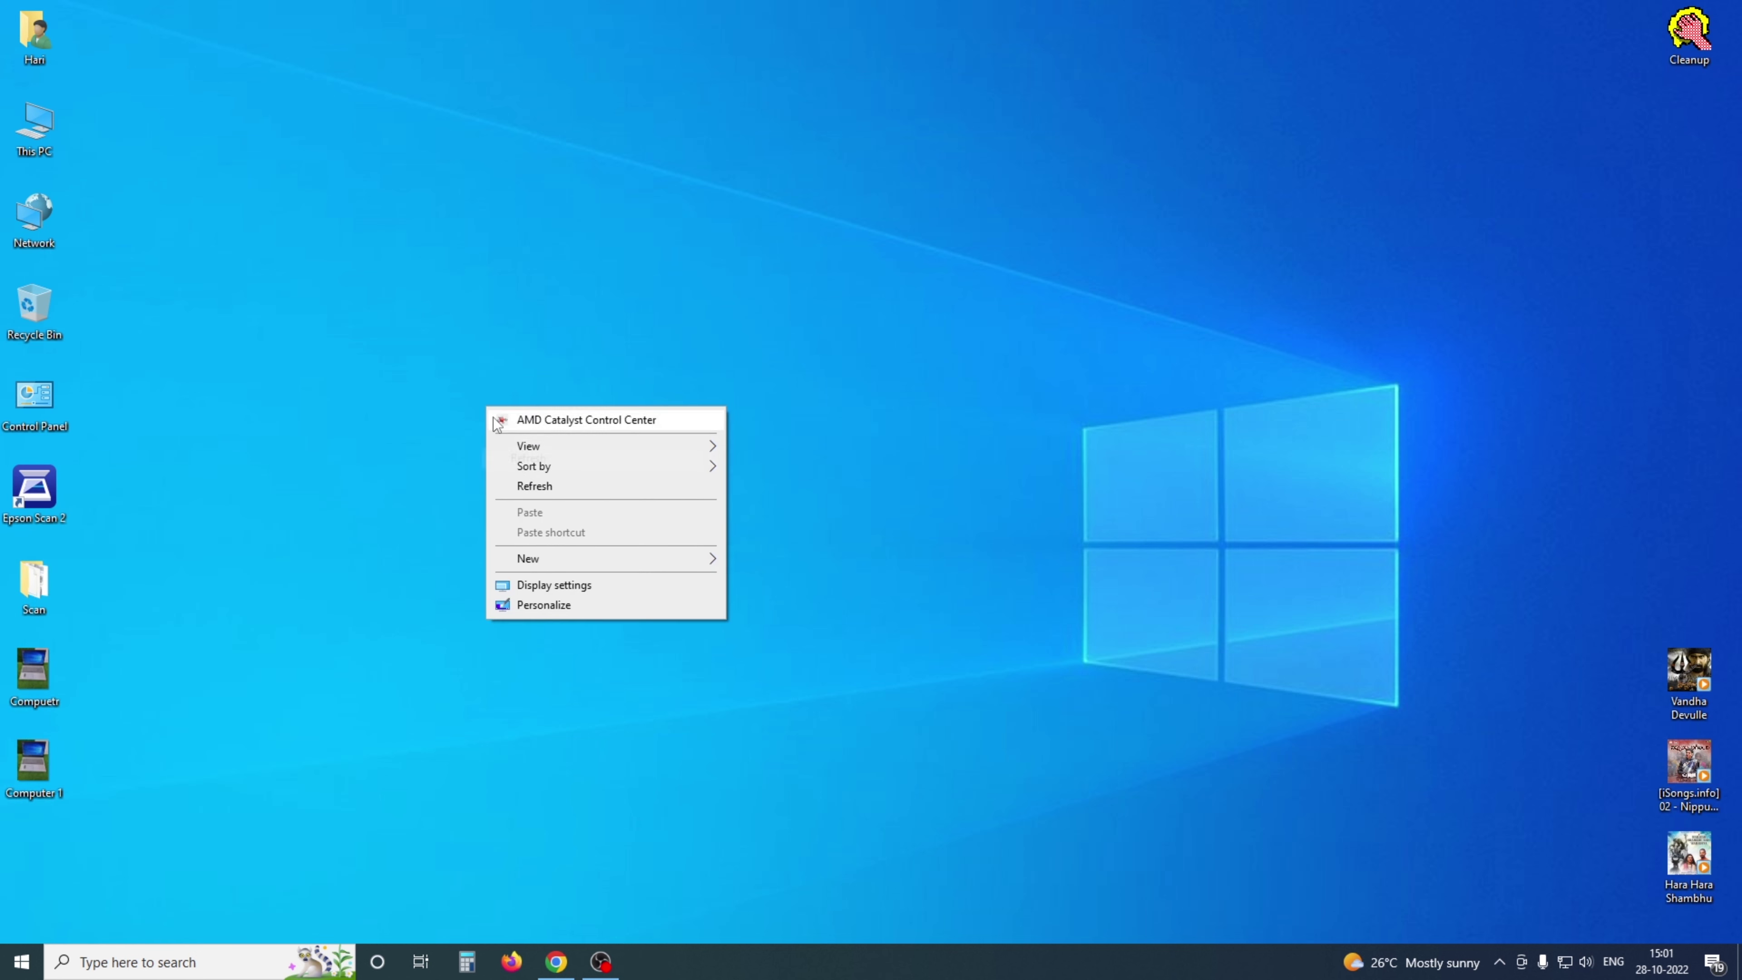